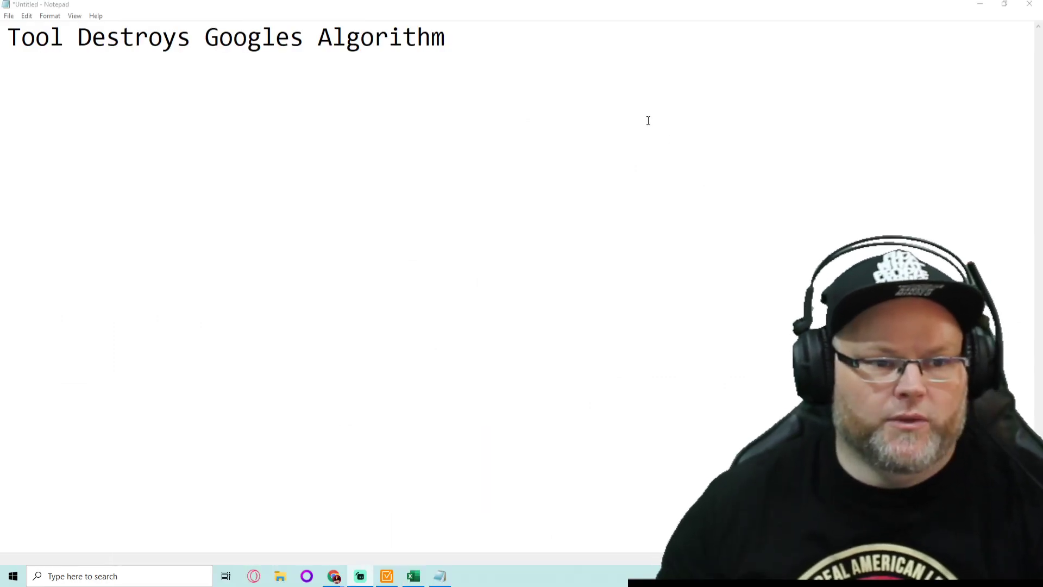
Type '#1 Your Brain' on a new line a couple of lines below the Notepad title
left_click(587, 58)
key("Return")
key("Return")
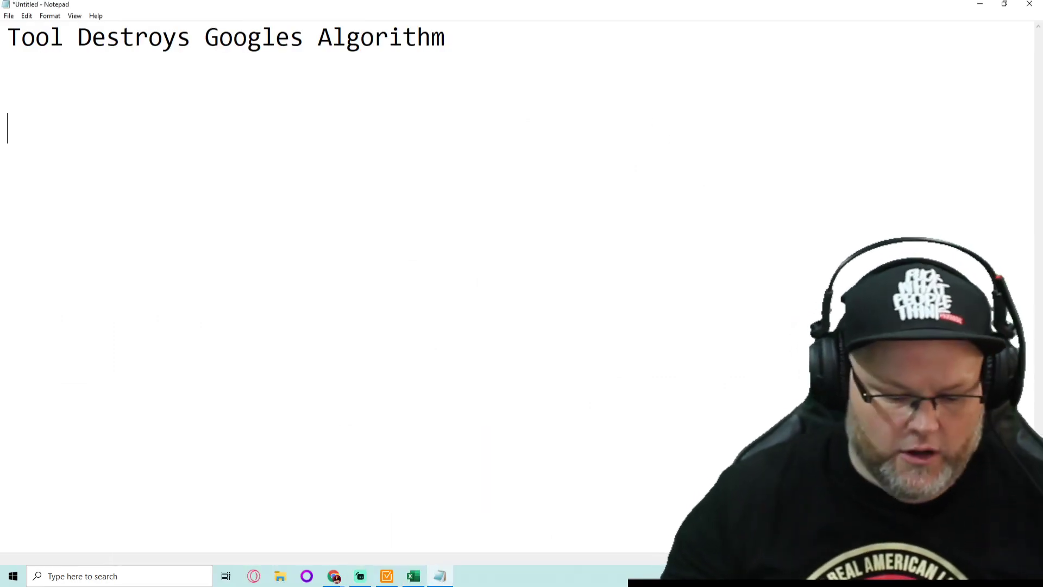
type("#1 ")
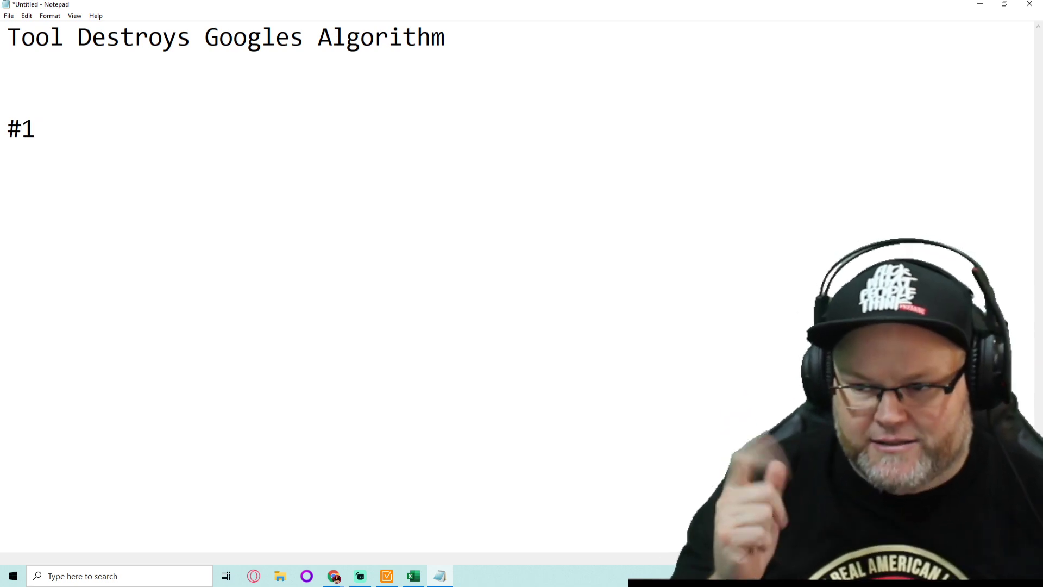
type("Yo")
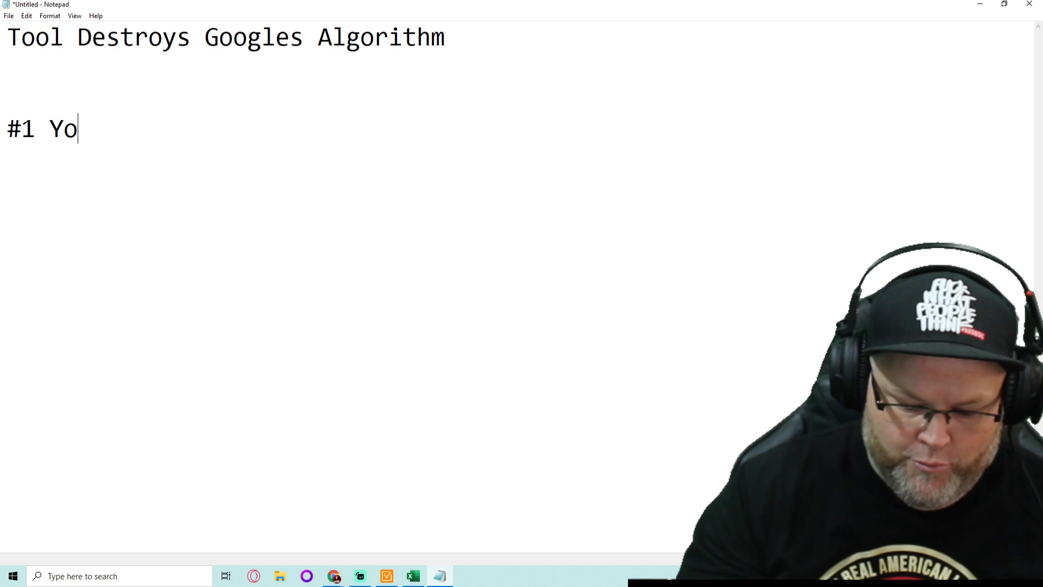
type("ur Brain")
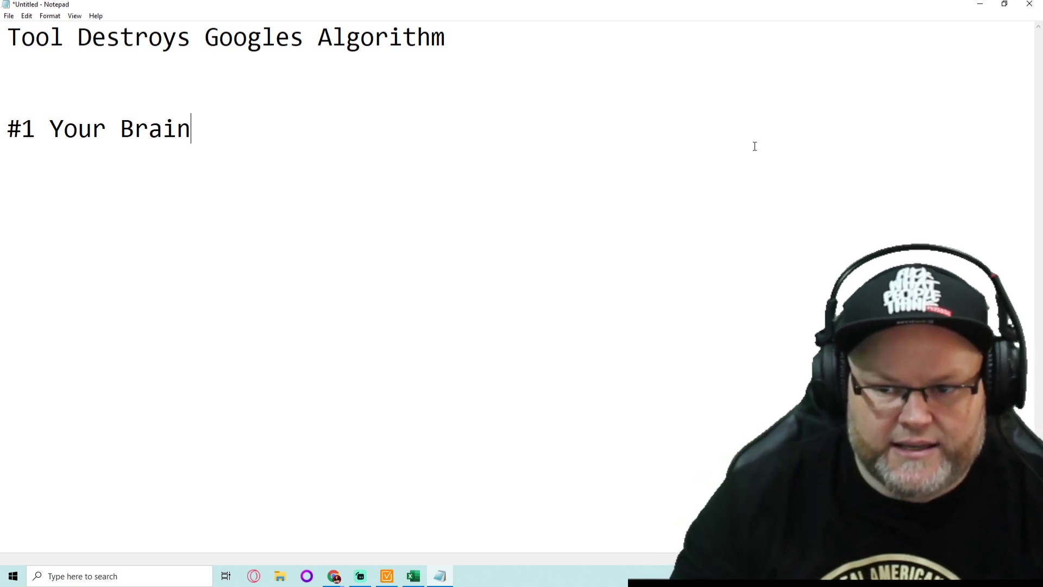
Add '#2 Google Insights' below the first entry, fixing the number and the 'Googel' typo
key("Return")
type("#")
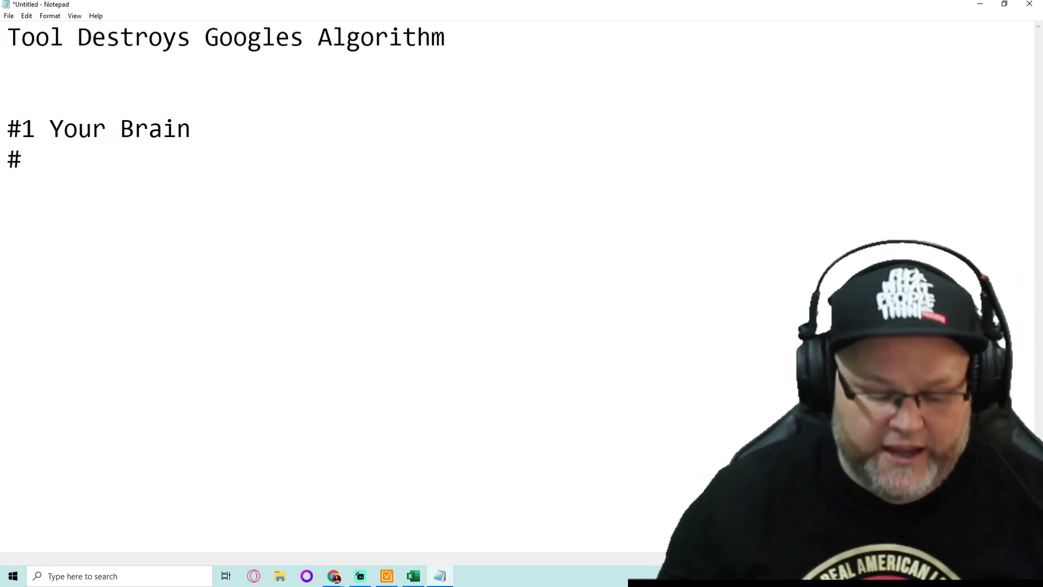
type(" Googel I")
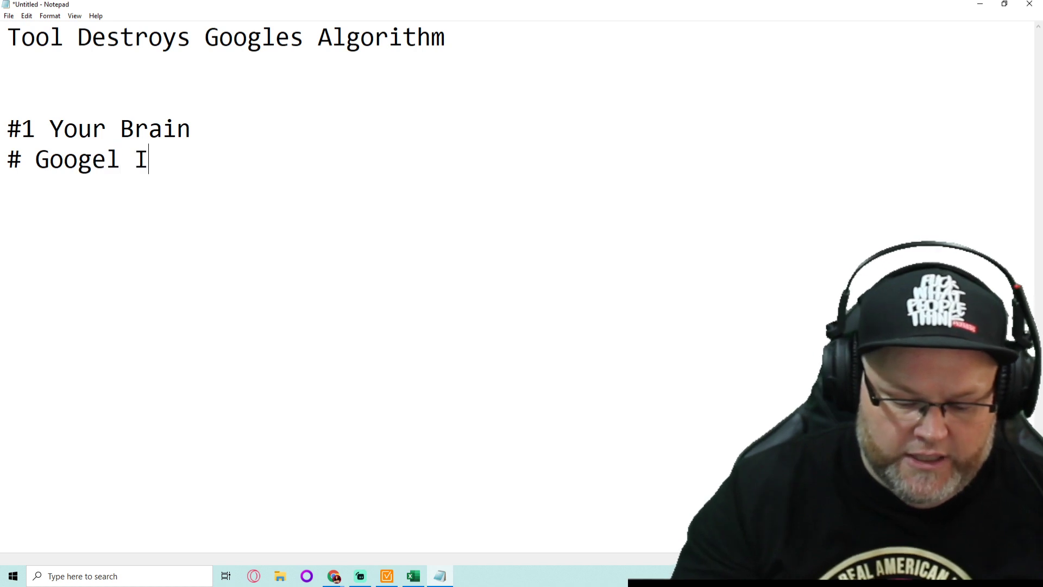
type("nsights")
key("Return")
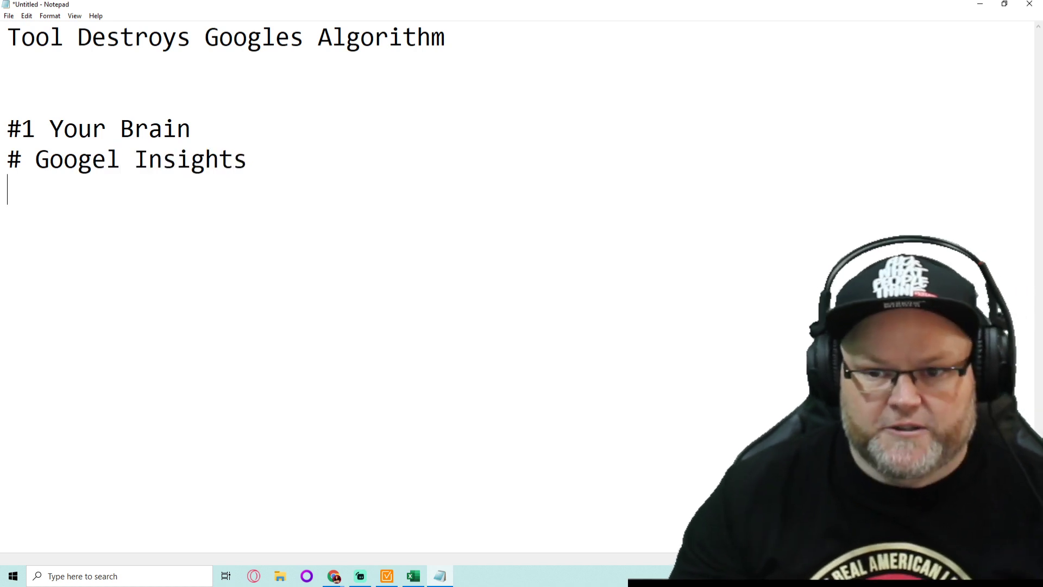
key("Up")
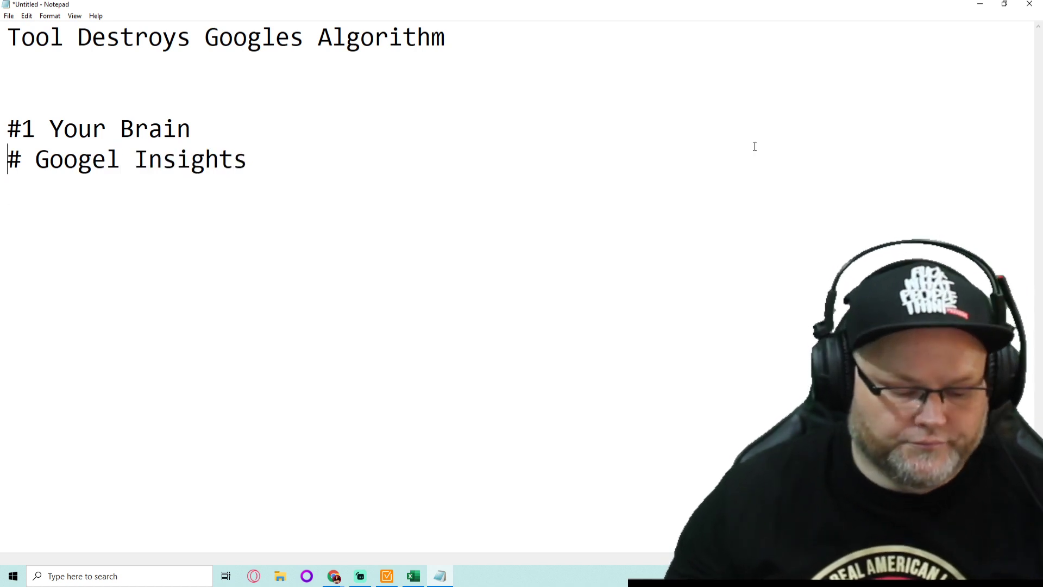
key("Right")
type("2")
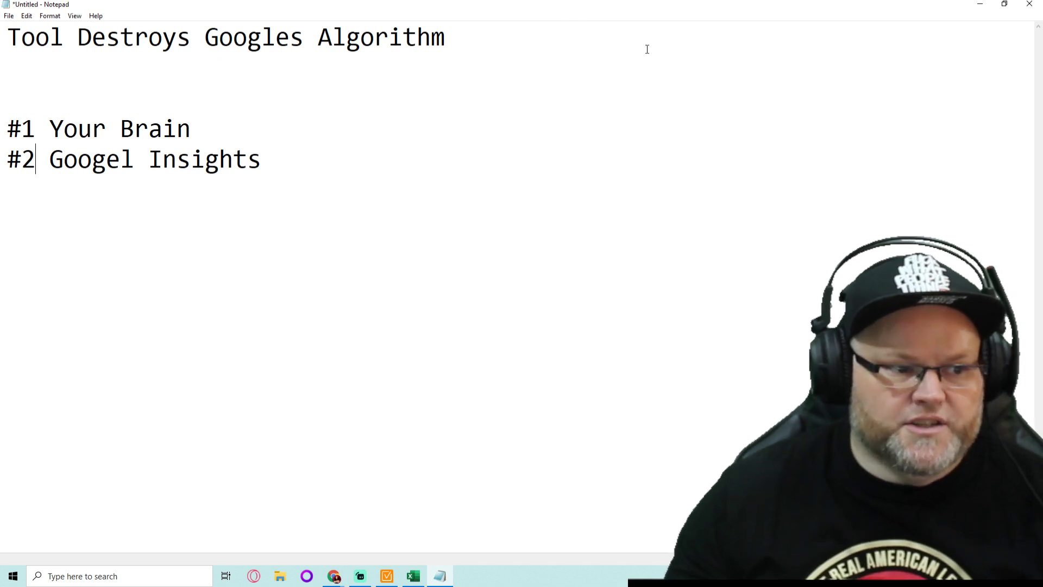
double_click(85, 159)
type("Google")
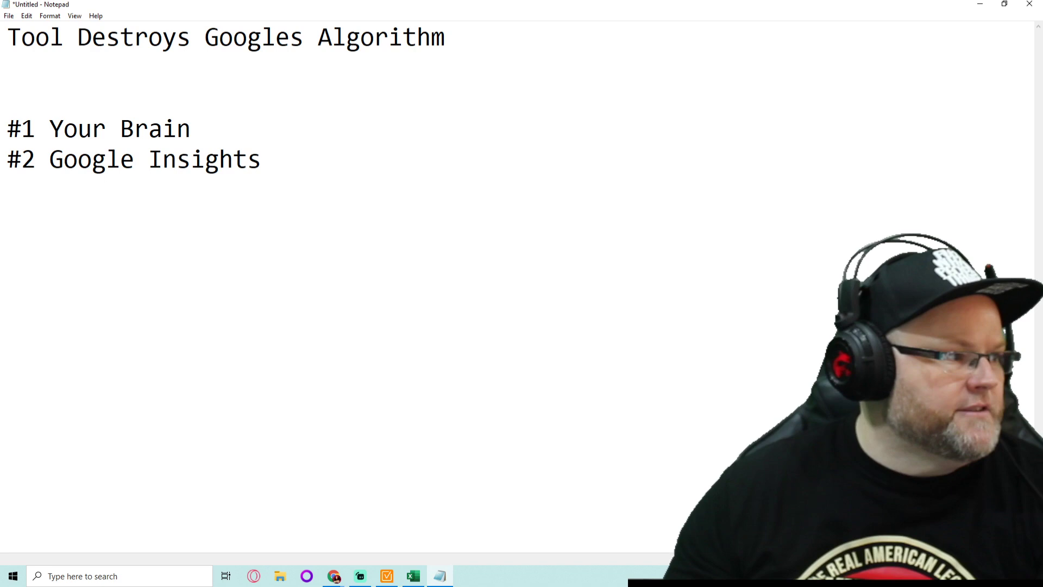
Minimize Notepad and bring up the business Insights page in Chrome
left_click(976, 6)
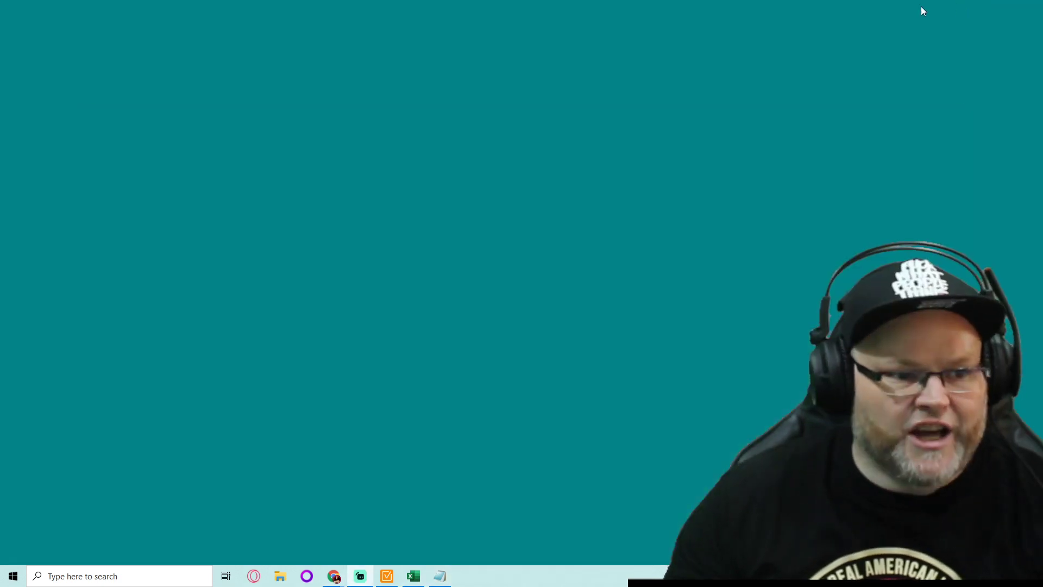
mouse_move(333, 574)
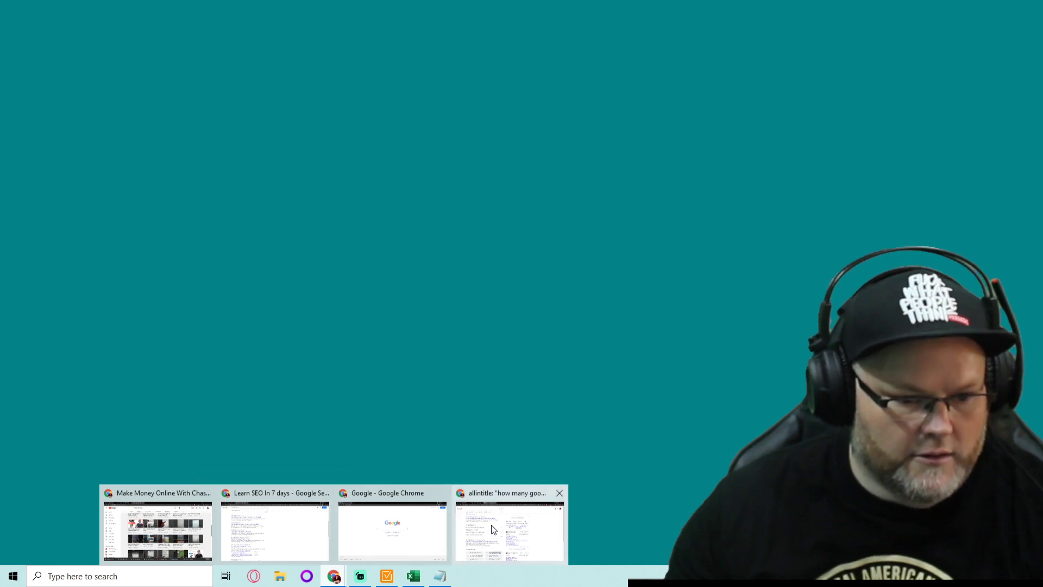
left_click(510, 530)
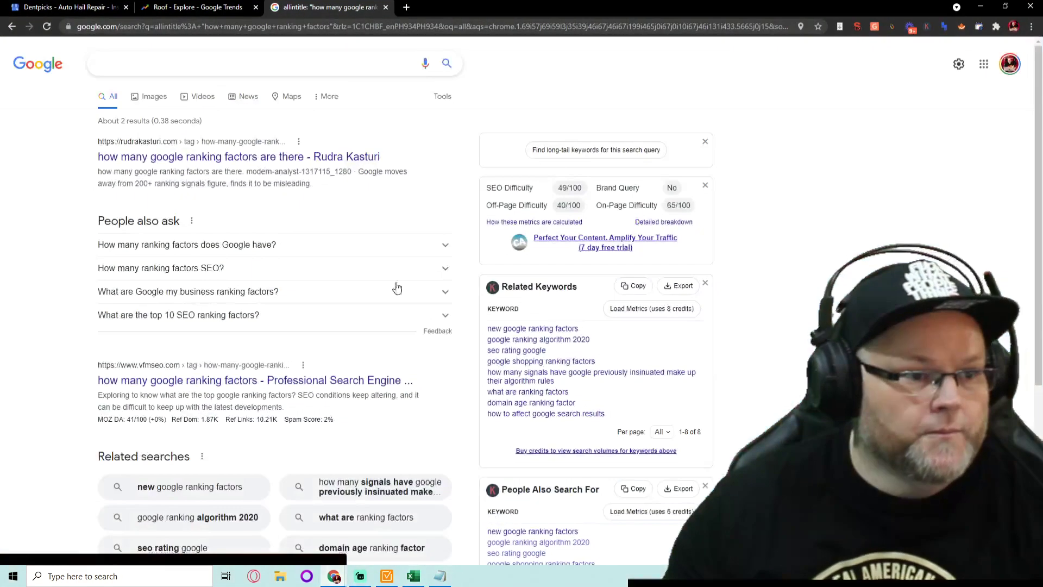
left_click(64, 4)
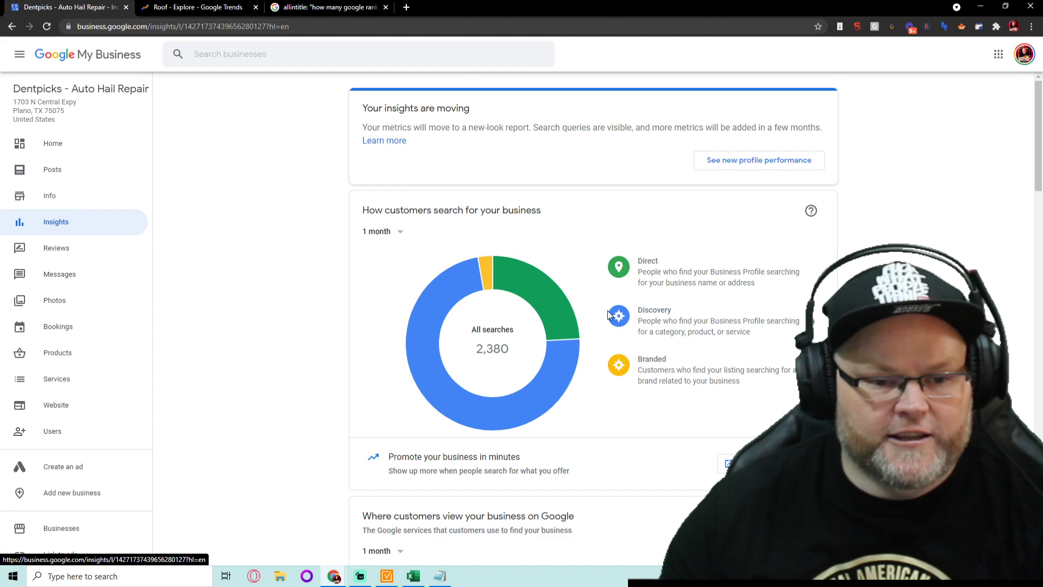
Zoom and pan the Directions requests map to Dallas ZIP 75228, showing 13 requests
scroll(605, 314, "down", 7)
scroll(605, 314, "down", 8)
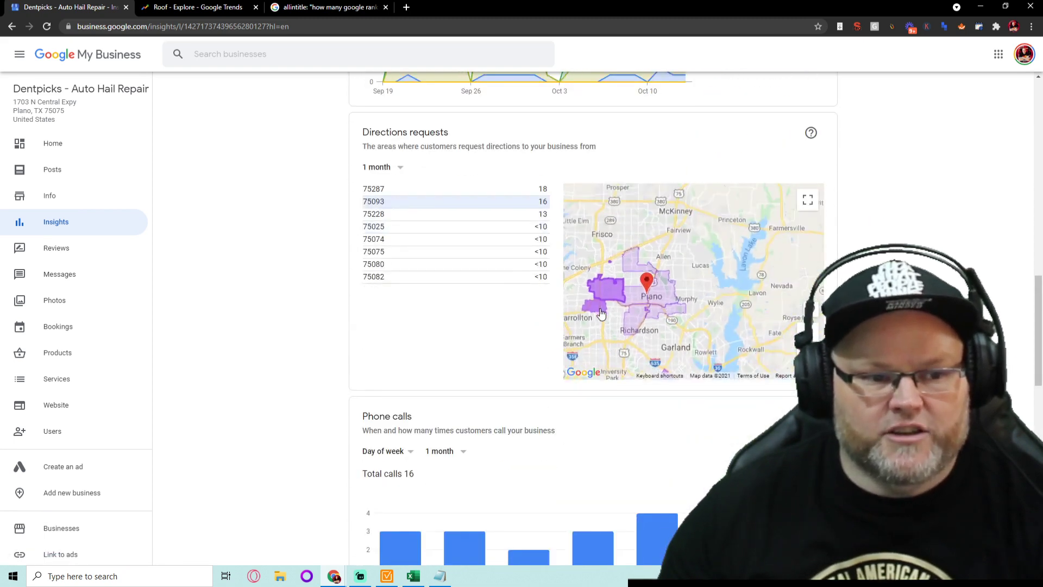
scroll(605, 314, "down", 1)
scroll(605, 315, "up", 3)
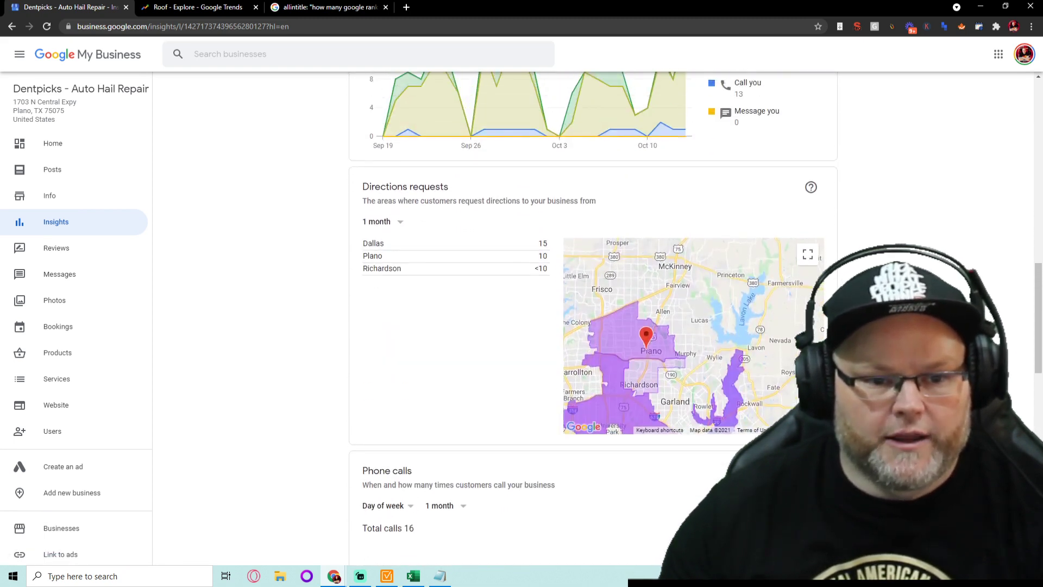
scroll(593, 319, "up", 1)
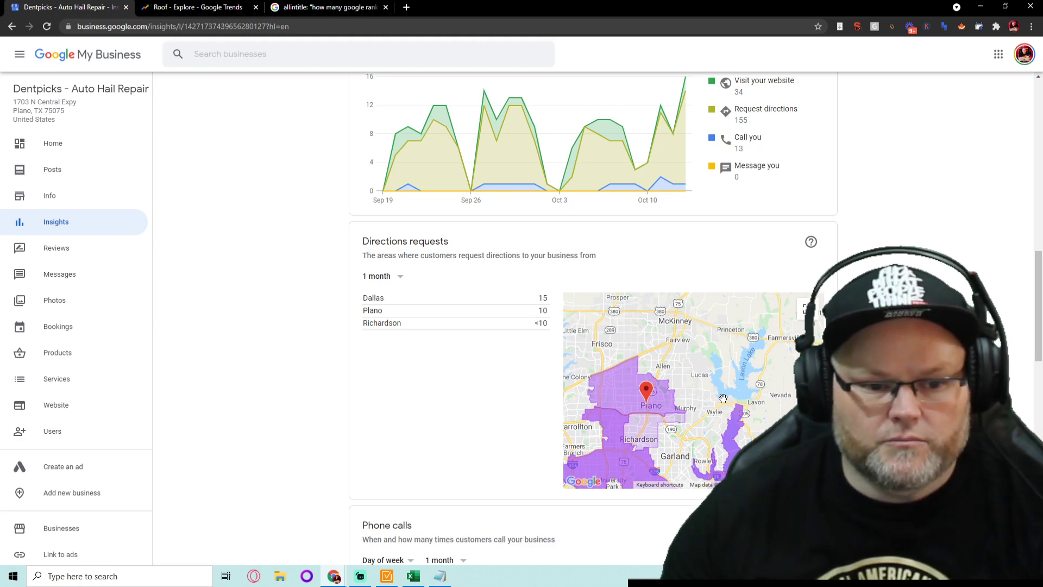
scroll(690, 406, "down", 1)
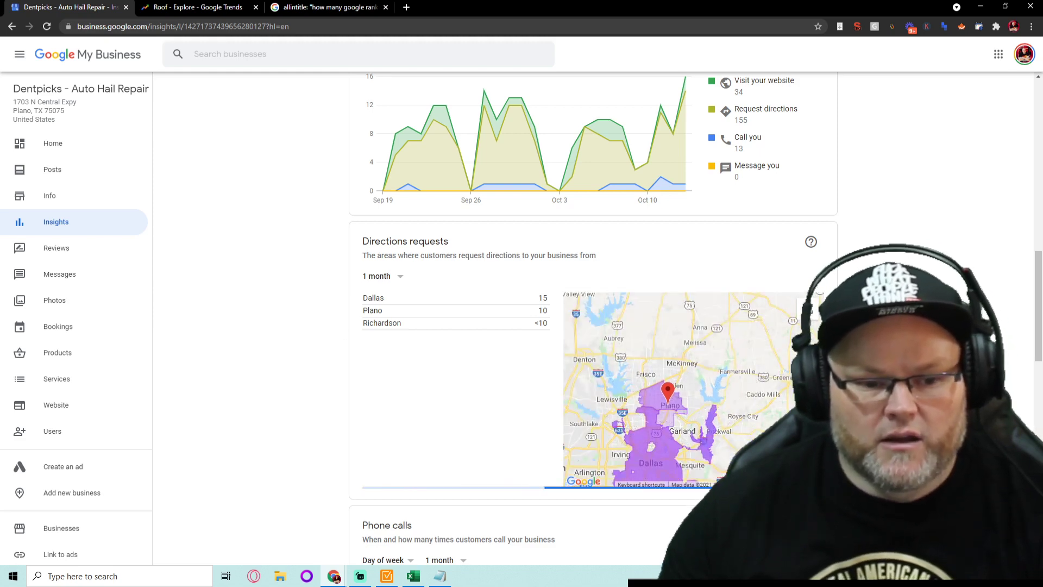
left_click_drag(689, 406, 717, 311)
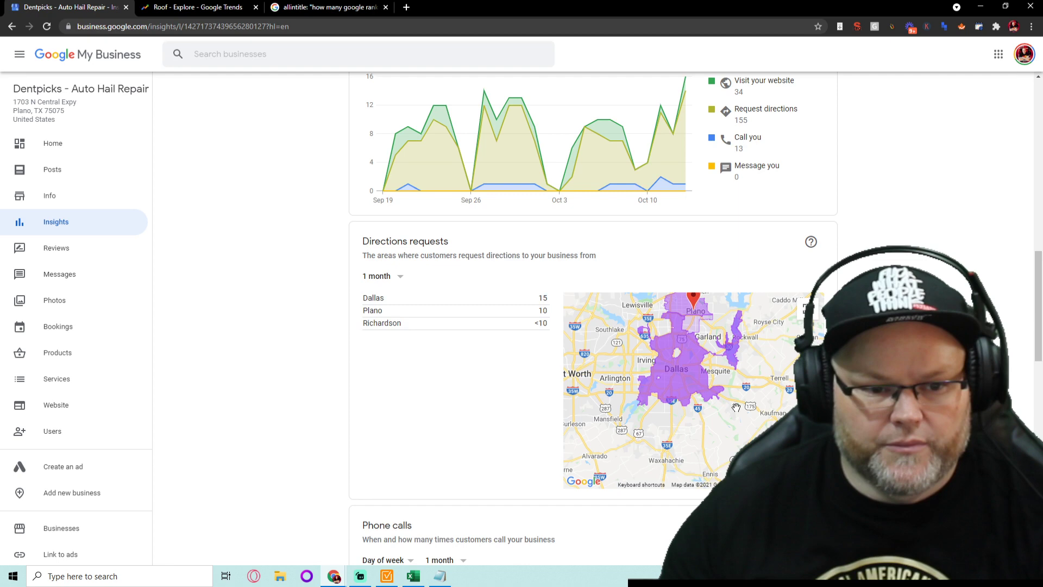
scroll(734, 407, "up", 2)
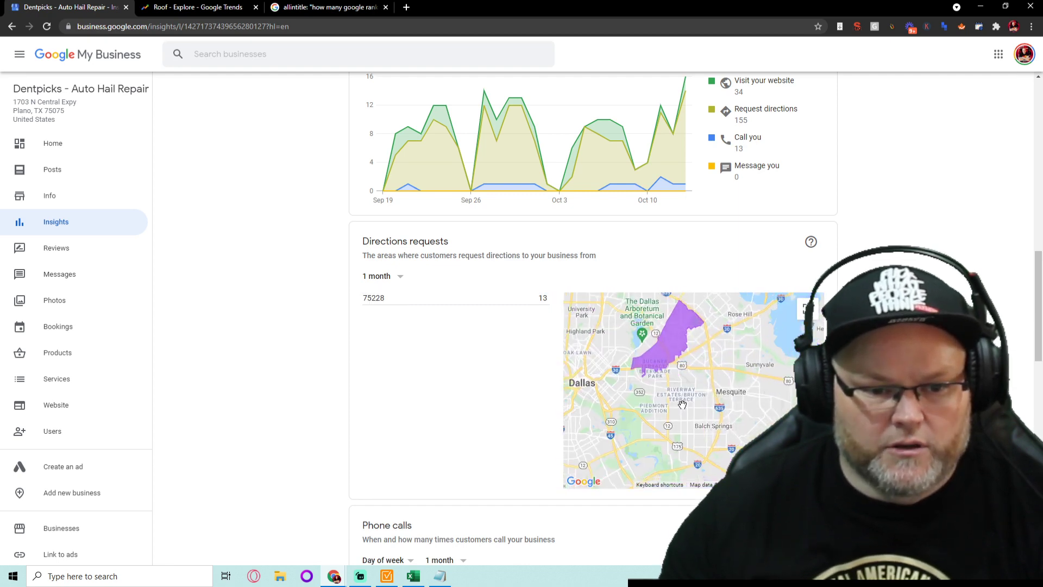
Zoom the directions map back out to city level: Dallas 15, Plano 10, Richardson under 10
scroll(683, 403, "down", 2)
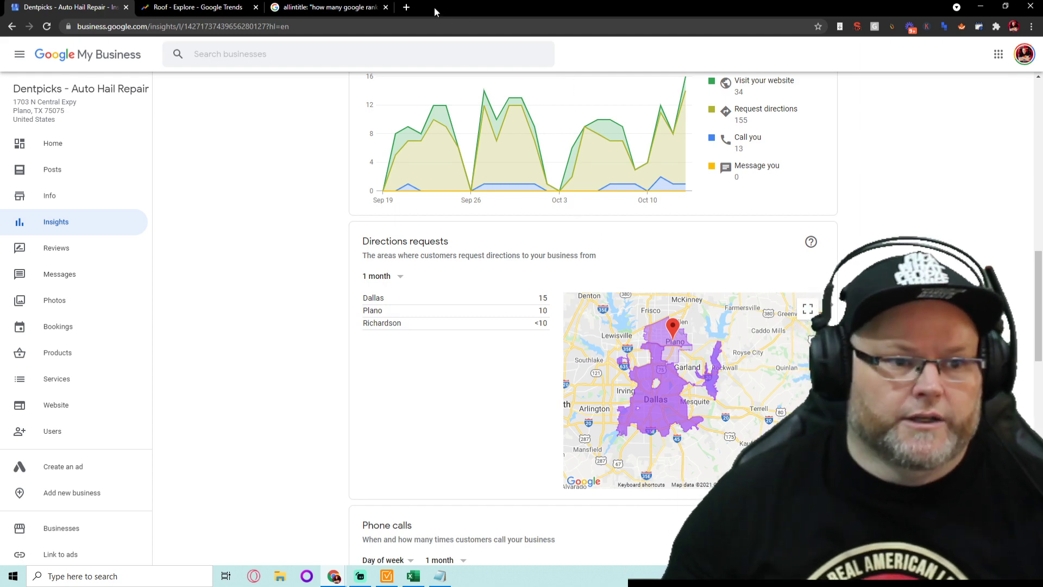
Search Google for 'things to do garland' in a new tab
left_click(409, 6)
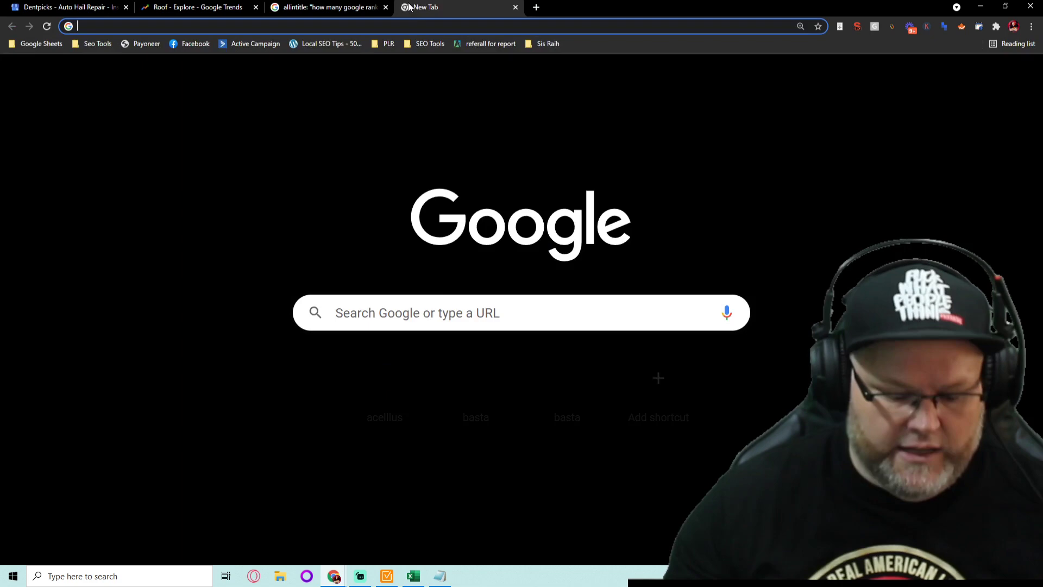
type("google")
key("Return")
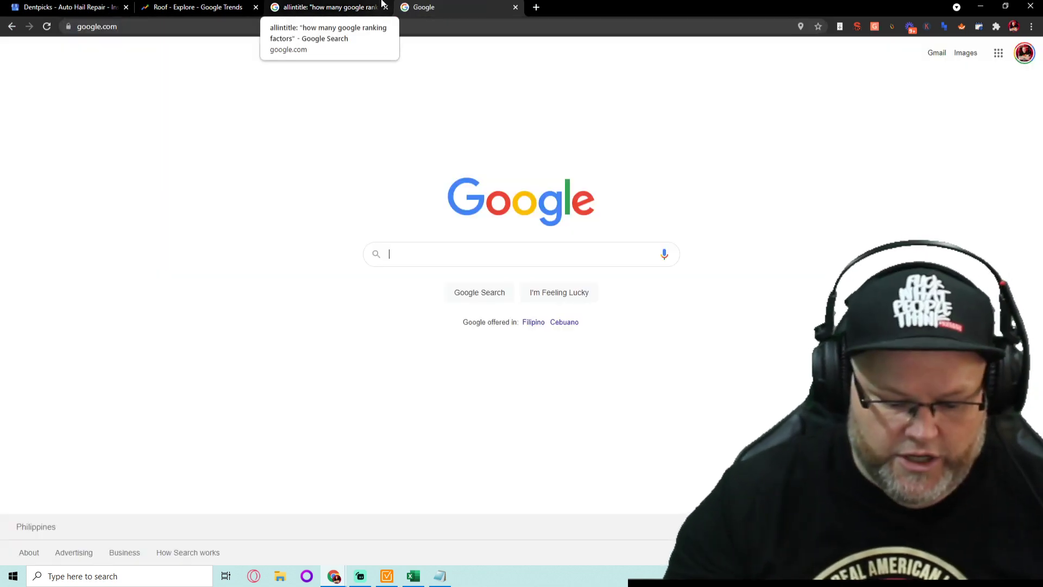
type("things to d")
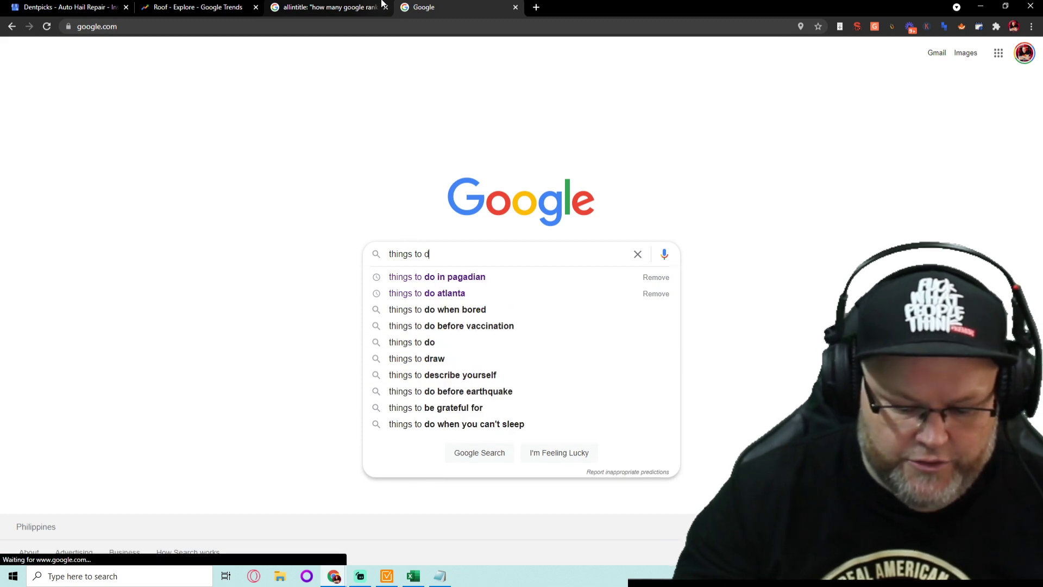
type("o gar")
key("BackSpace")
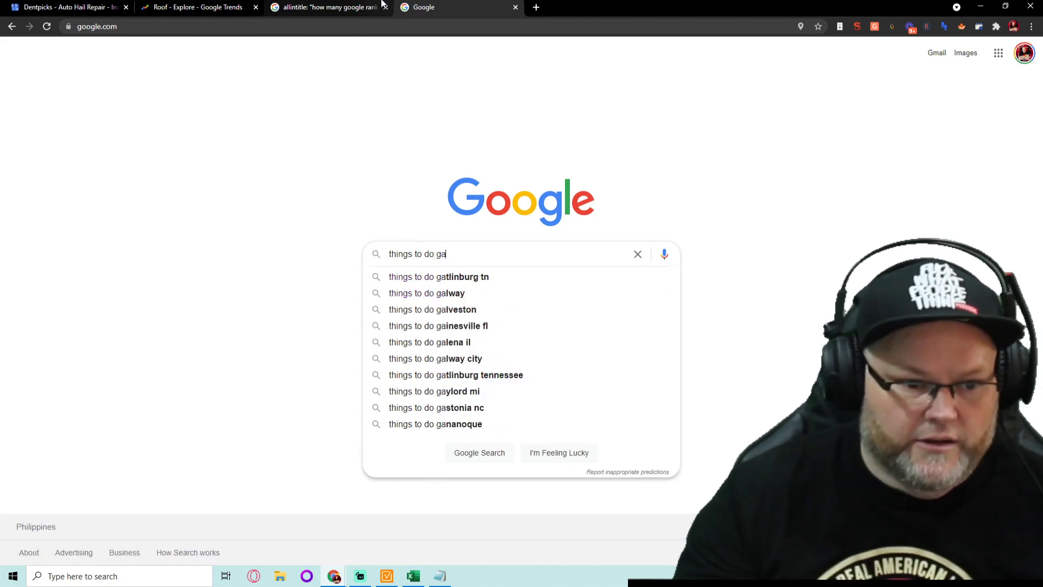
type("rland")
key("Return")
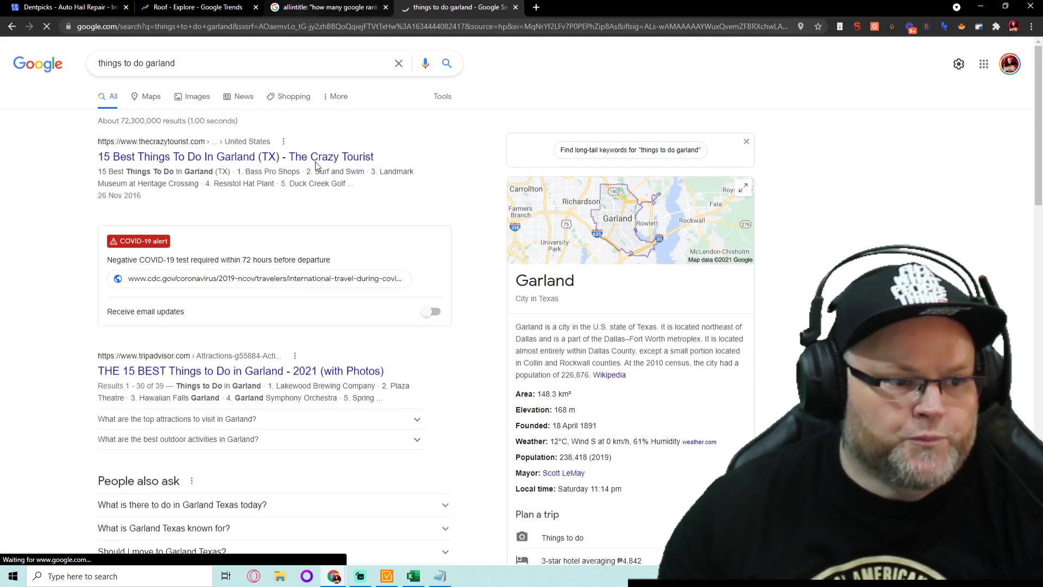
Open the full Garland top sights page, led by Hawaiian Falls Garland
scroll(227, 168, "down", 8)
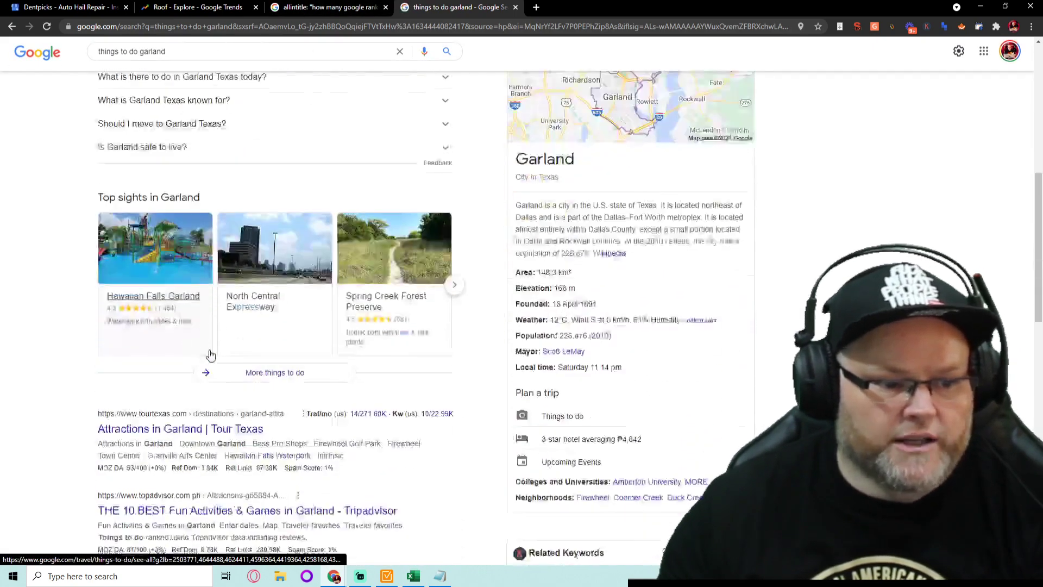
left_click(267, 352)
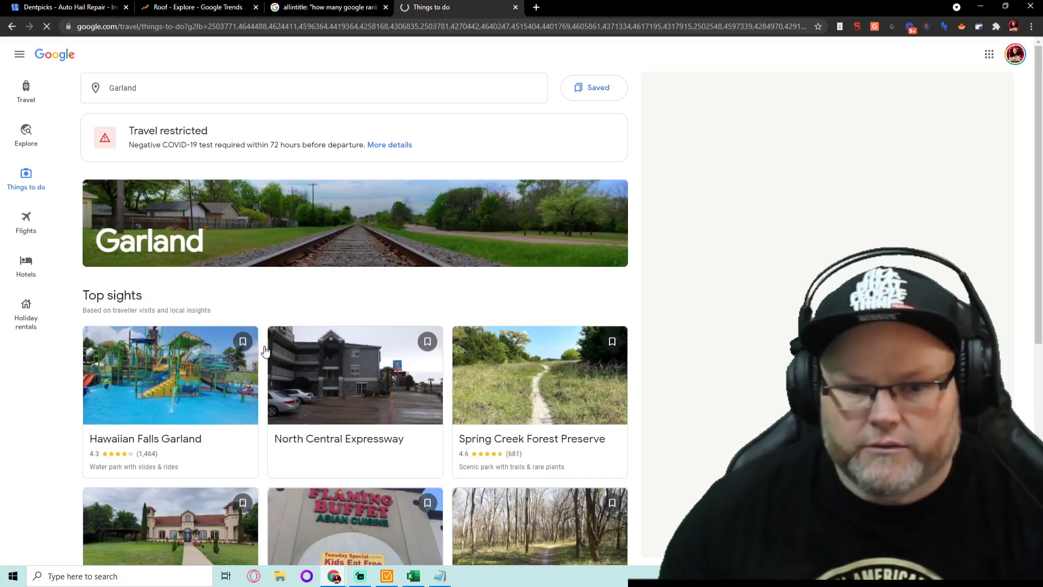
scroll(265, 350, "down", 7)
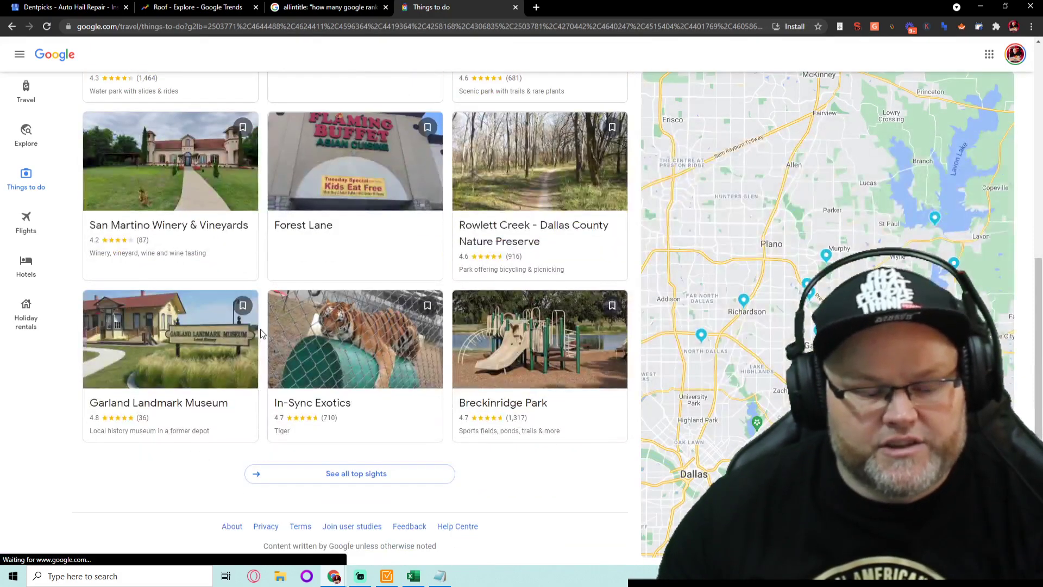
scroll(260, 330, "up", 7)
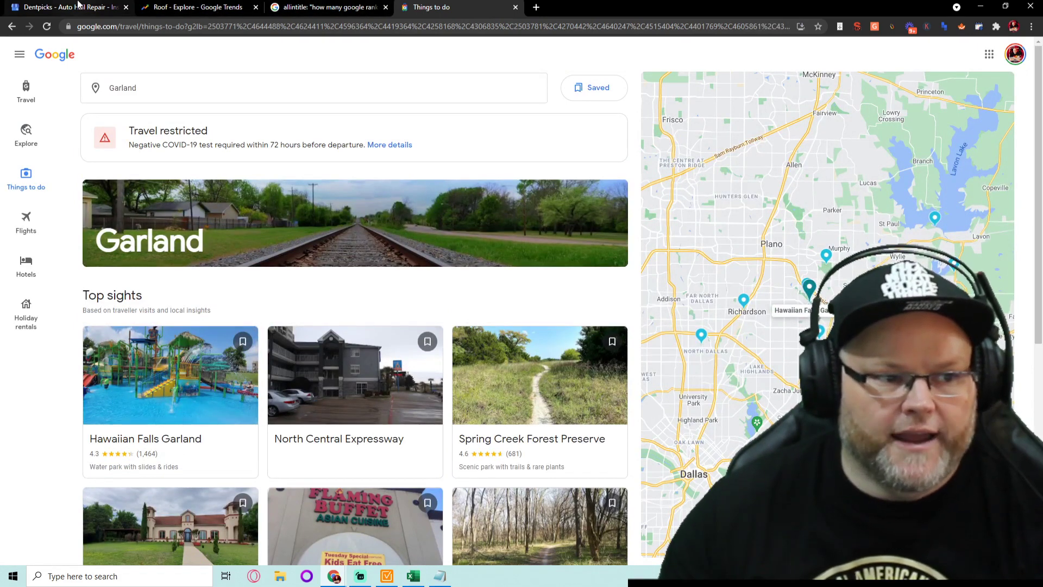
Back in Notepad, add '#Google Trends' on a new third line, correcting the typo
left_click(439, 576)
left_click(301, 158)
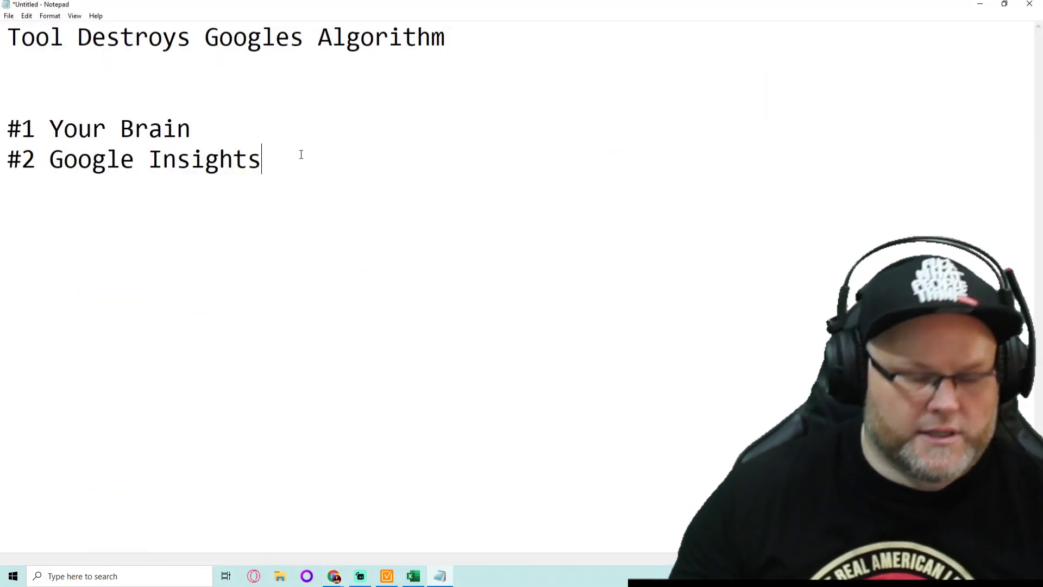
key("Return")
type("#")
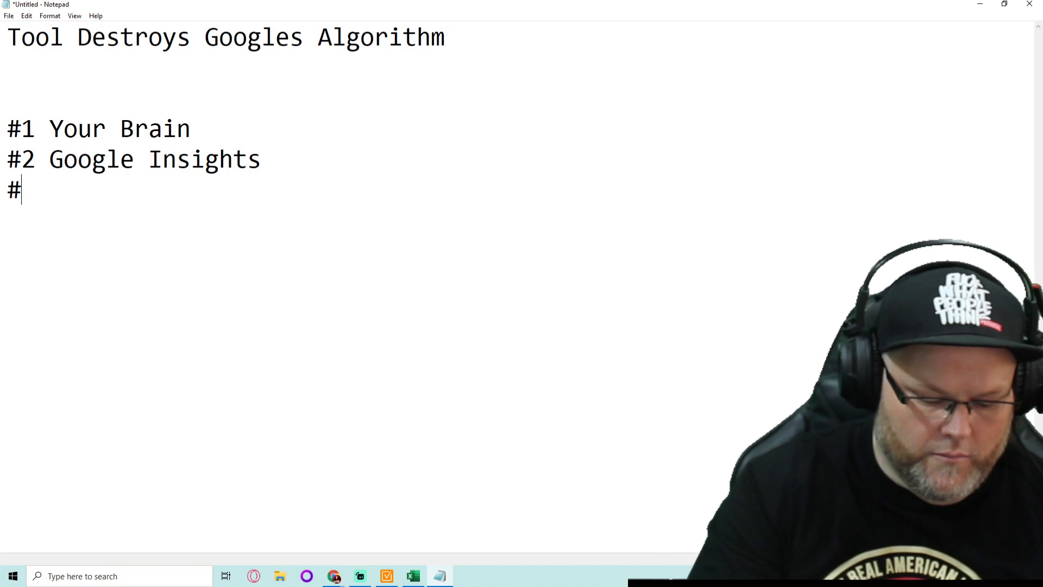
type("Google Trent")
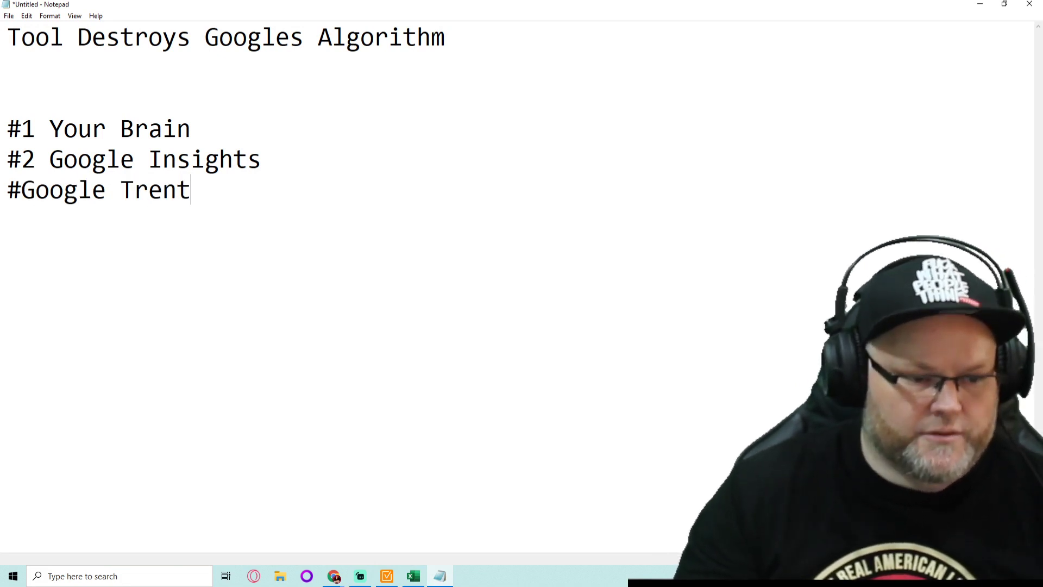
key("BackSpace")
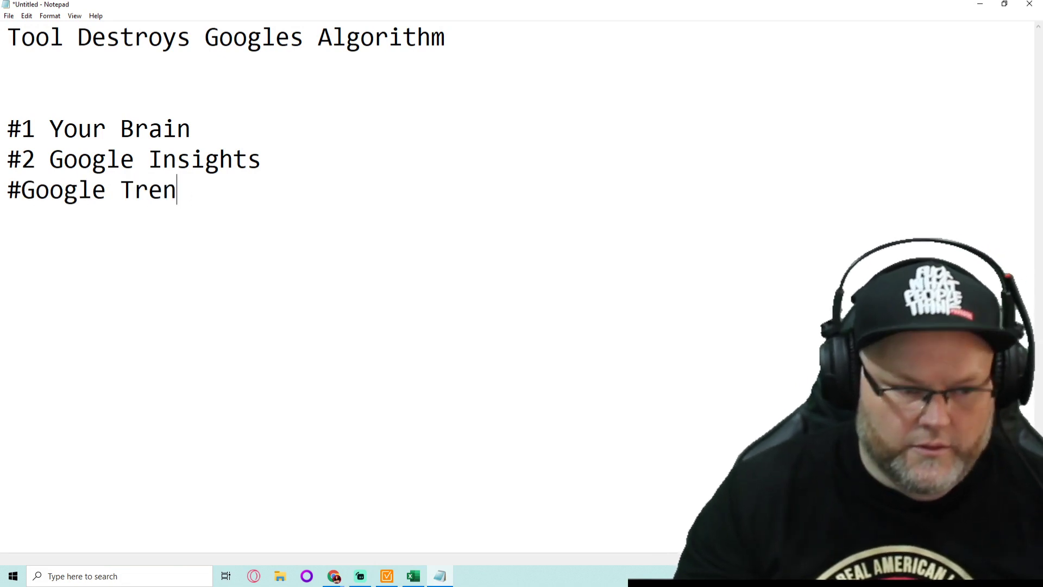
type("ds")
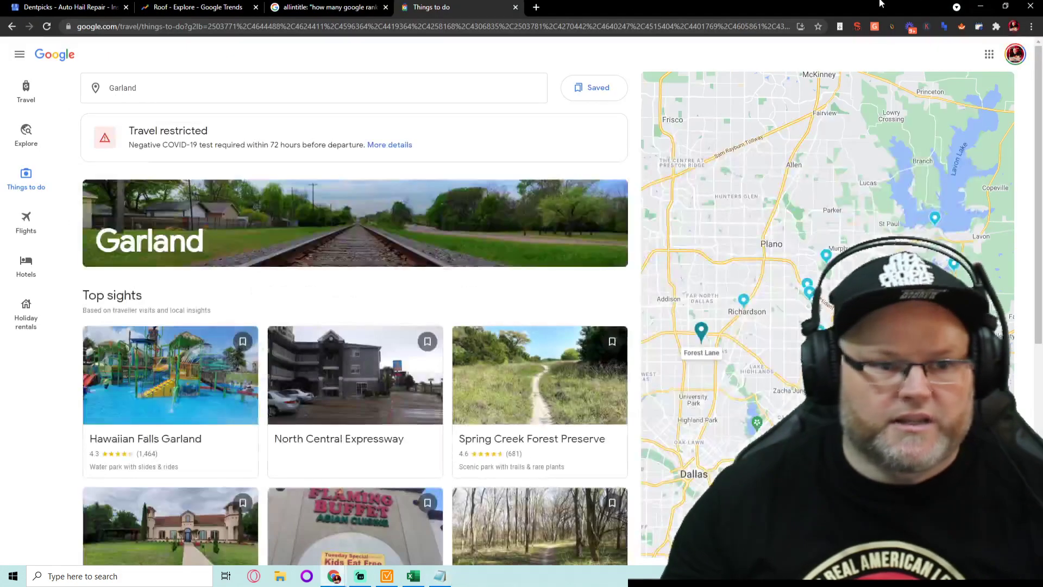
Return the Google Trends tab to the earlier Florida roofing query
left_click(182, 7)
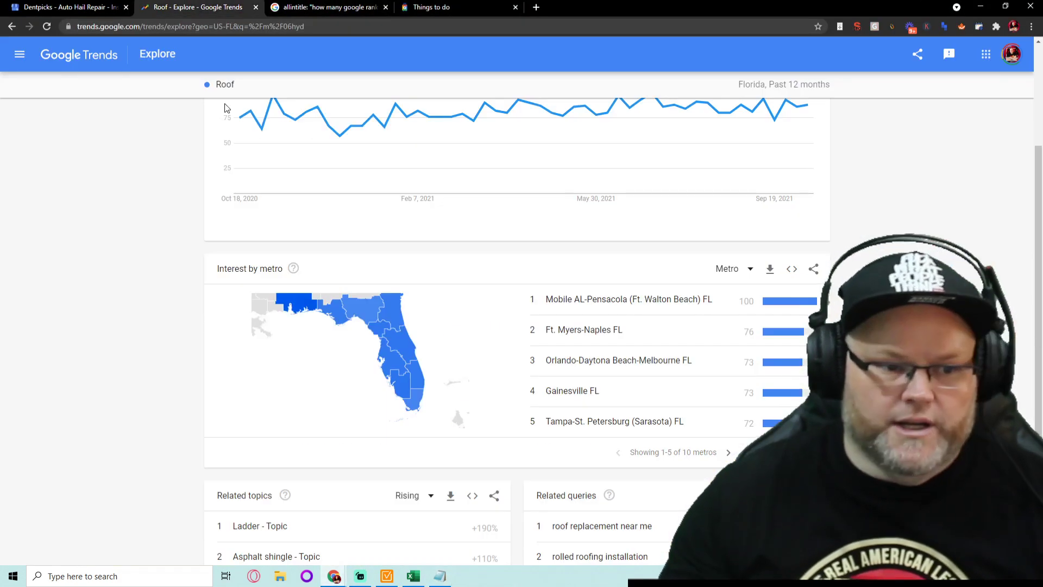
left_click(11, 27)
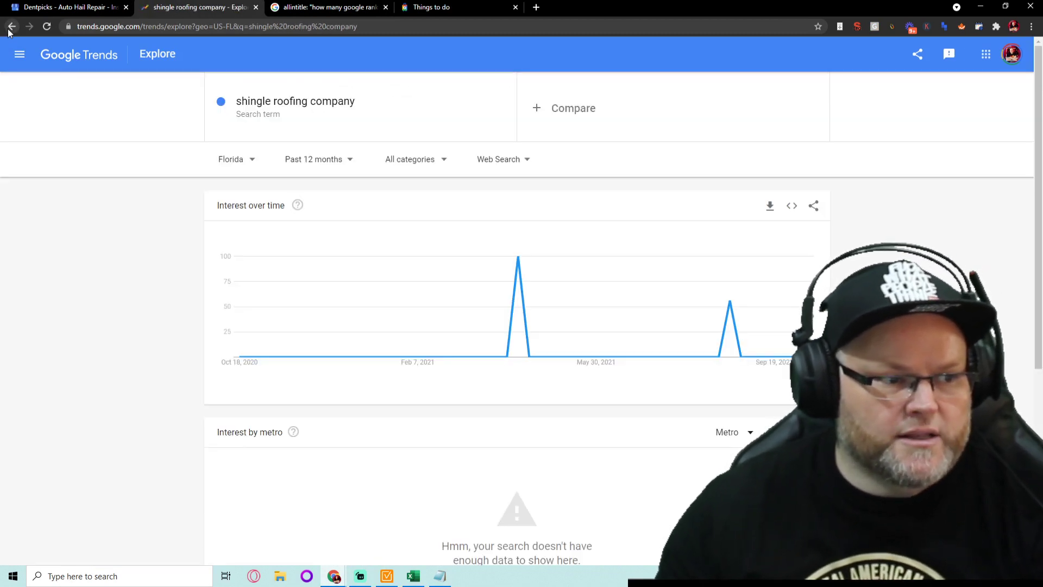
left_click(8, 28)
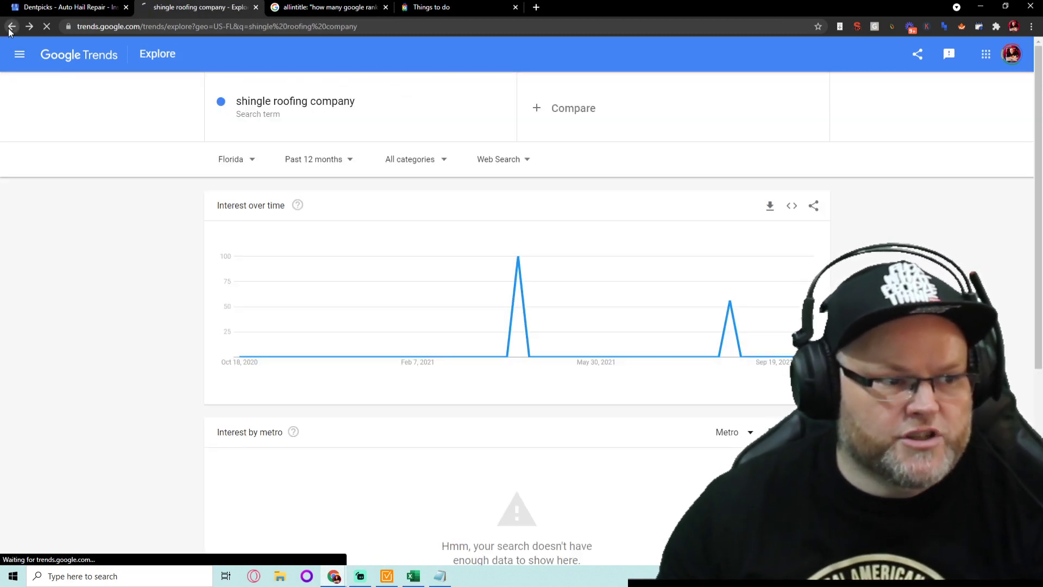
Search Florida Trends interest over 12 months for 'emergency tree removal'
left_click(289, 110)
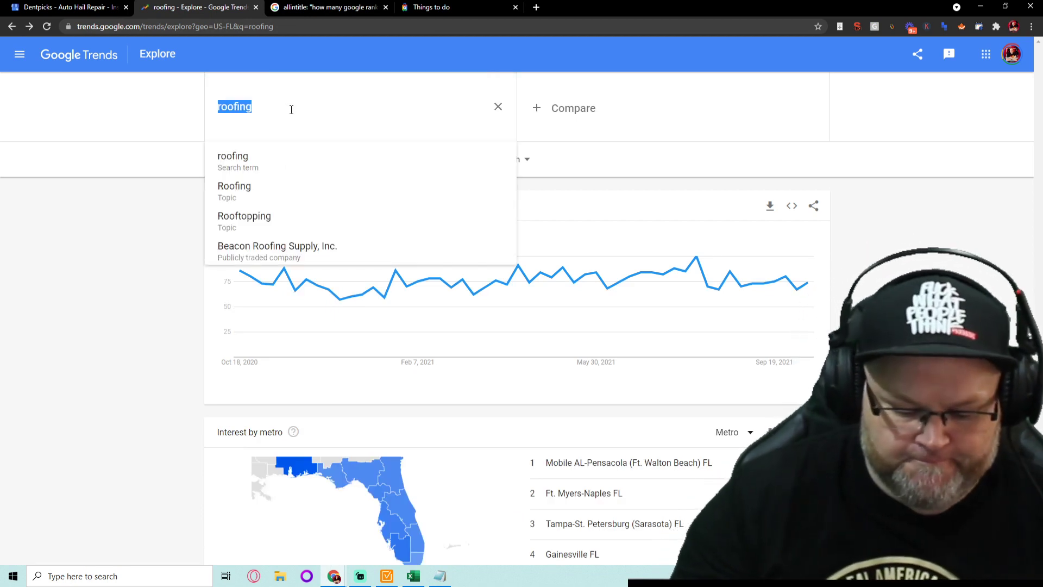
type("emerge")
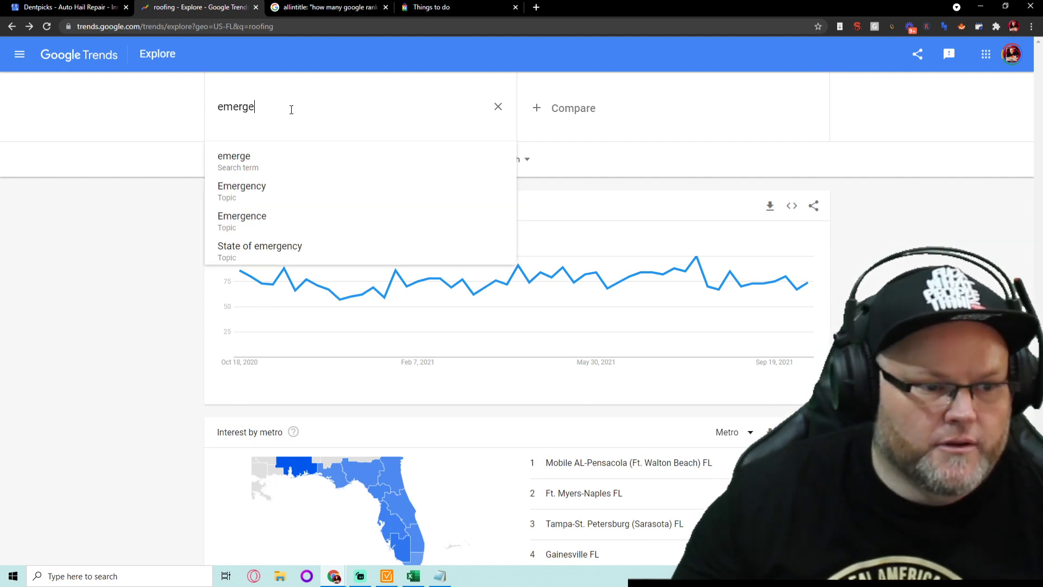
key("Down")
key("Down")
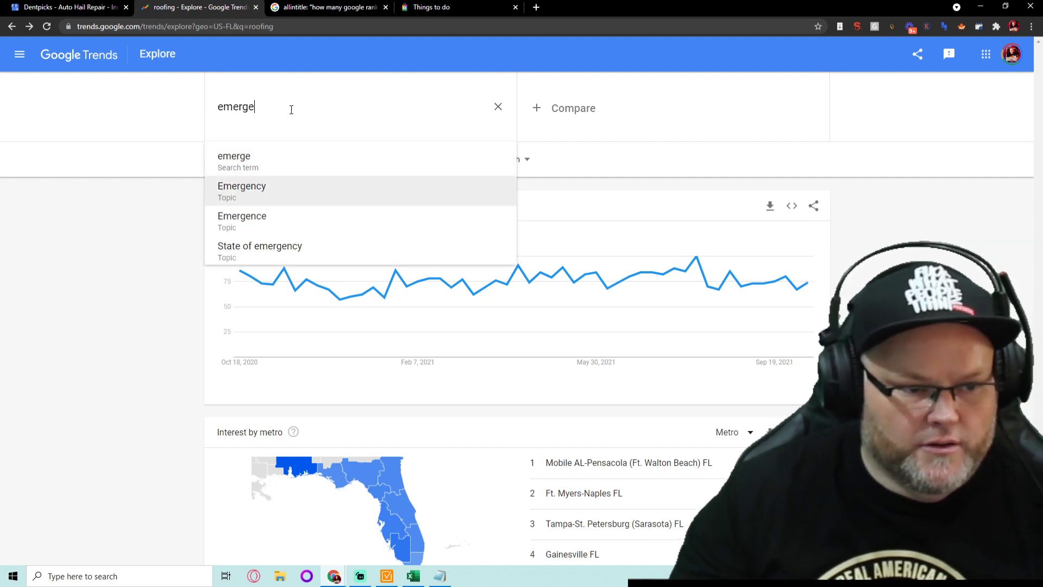
type("ncy ")
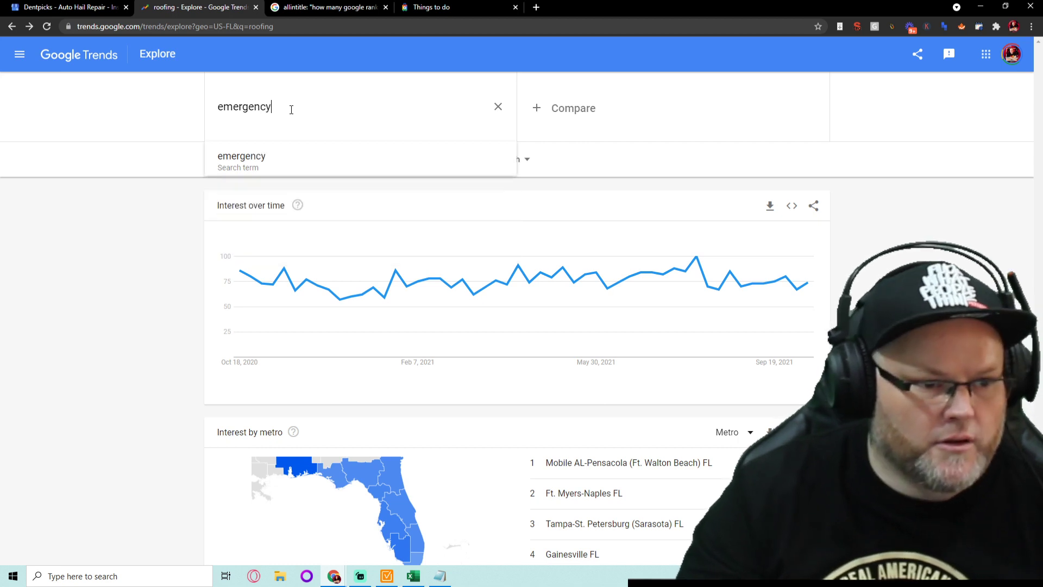
type("tree")
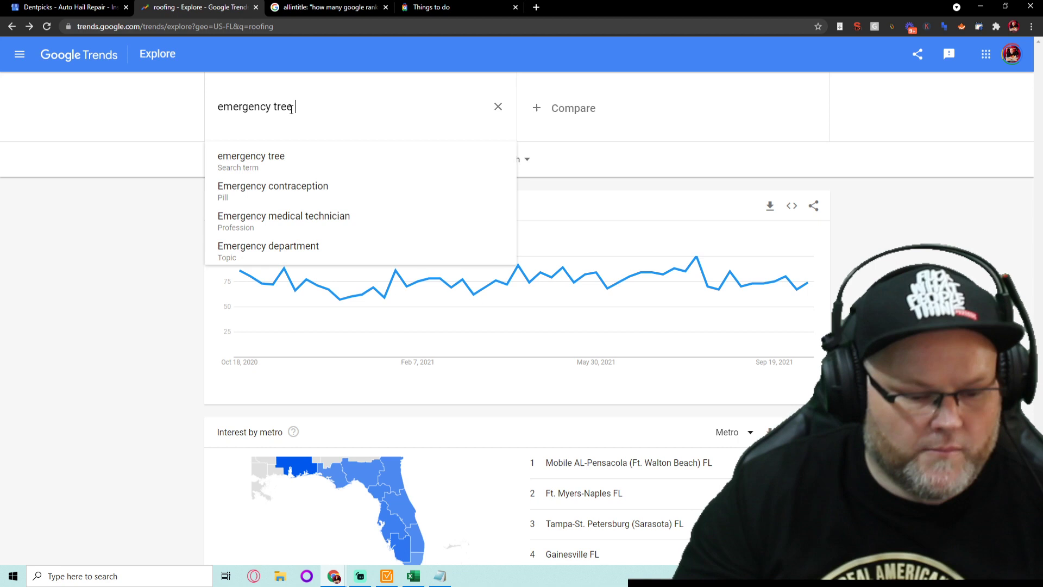
type(" rem")
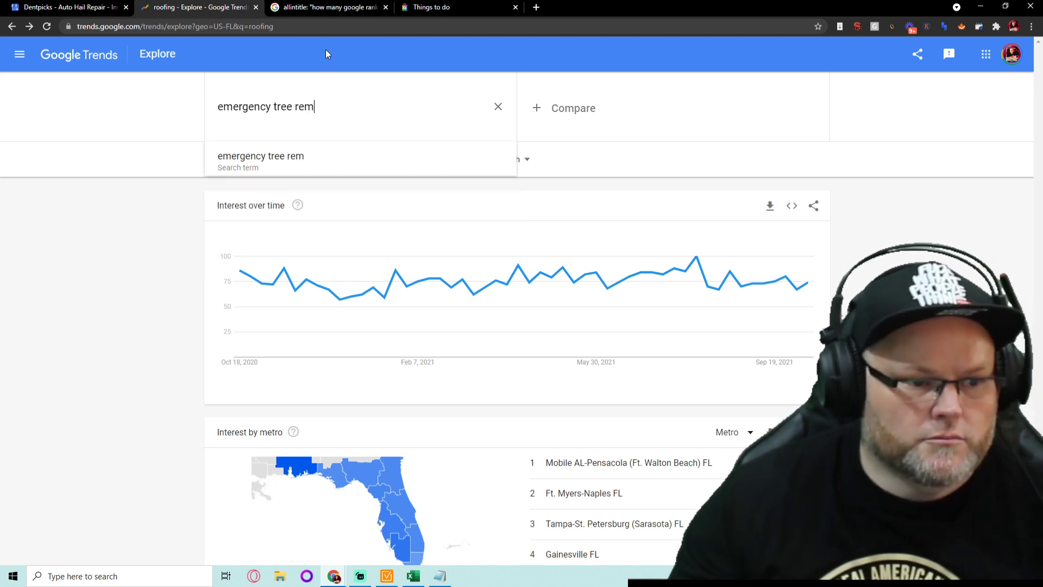
type("oval")
key("Return")
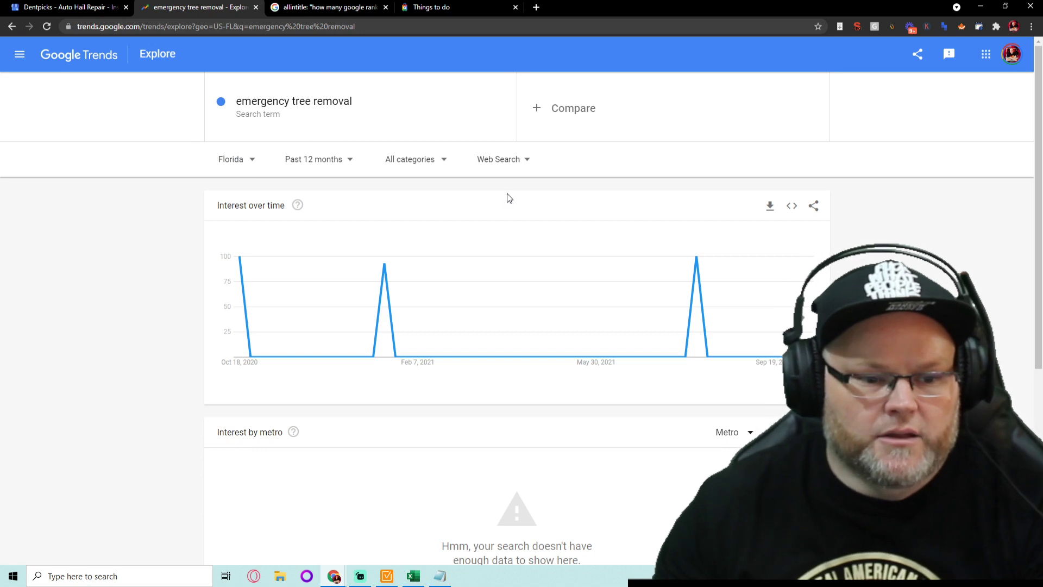
Via the Tree - Plant topic, search 'roofing' to show Florida's 12-month interest, led by Mobile AL-Pensacola
scroll(500, 188, "down", 5)
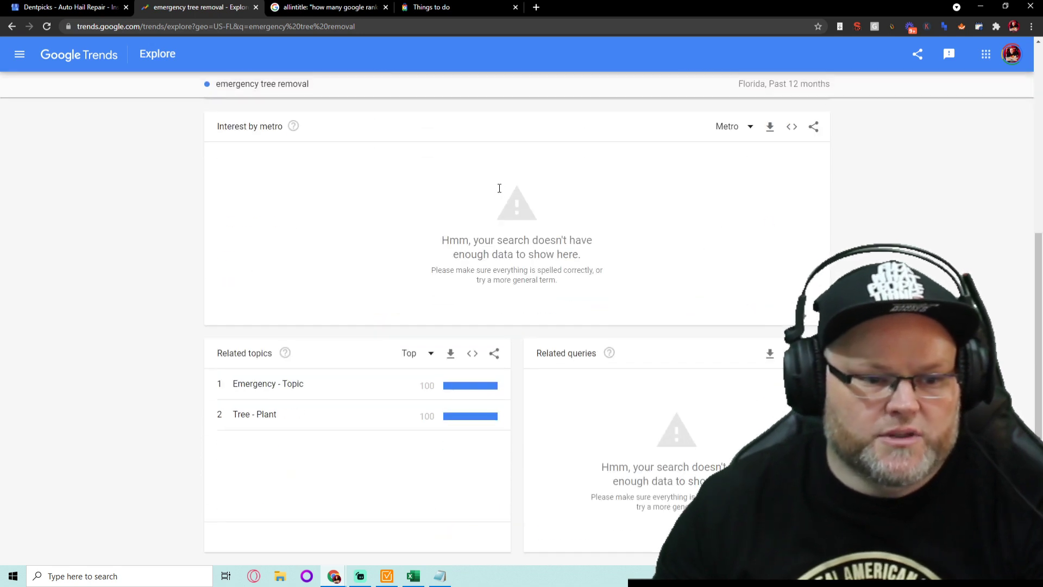
left_click(261, 422)
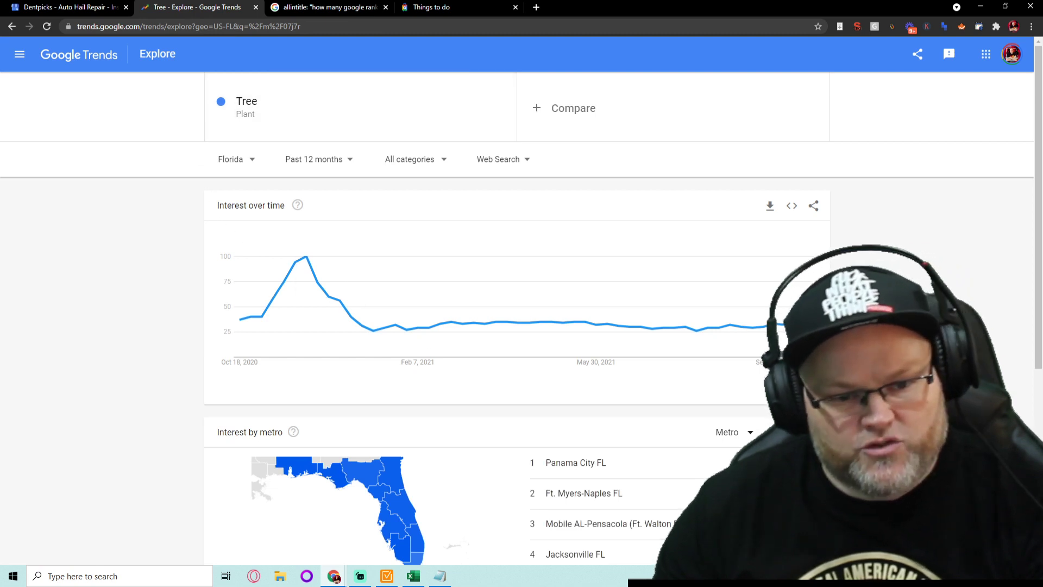
left_click(295, 105)
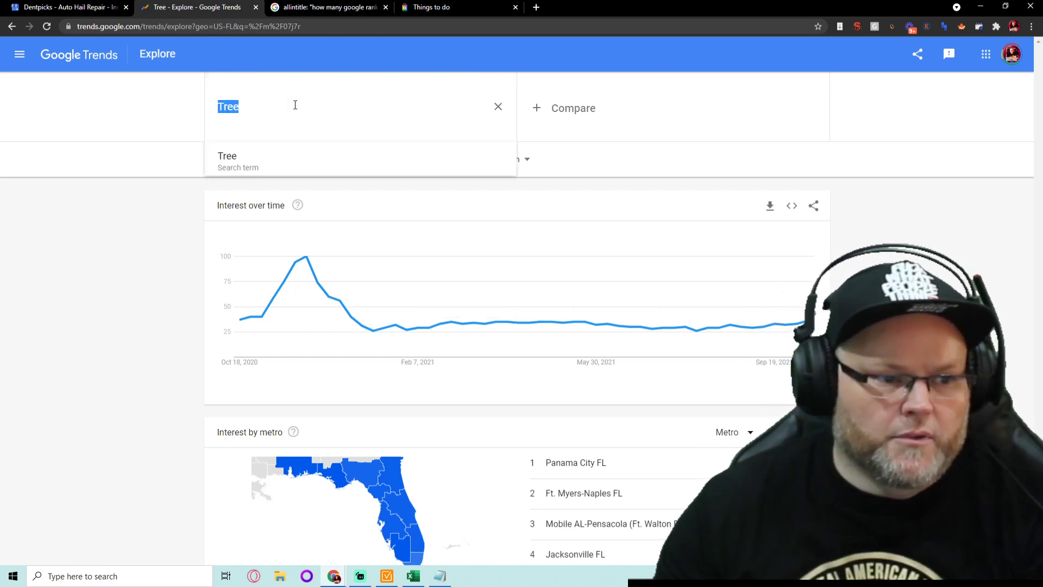
type("roofer")
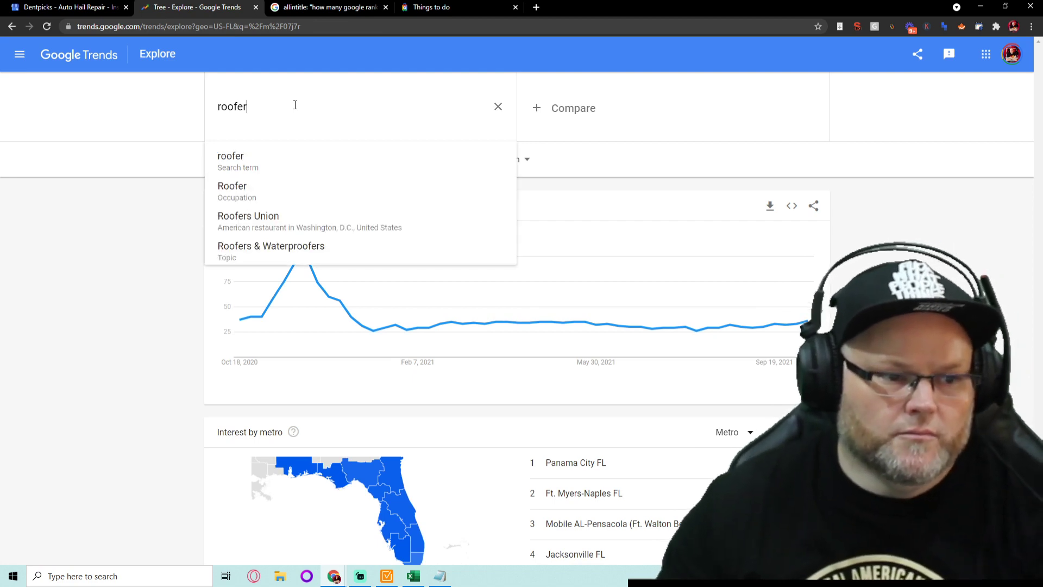
key("BackSpace")
key("BackSpace")
type("ing")
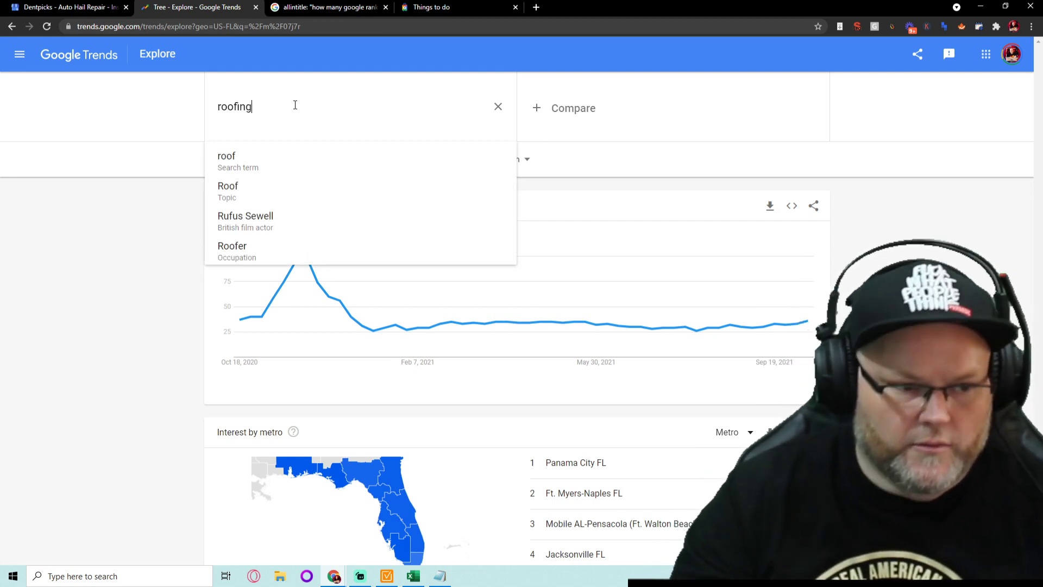
key("Return")
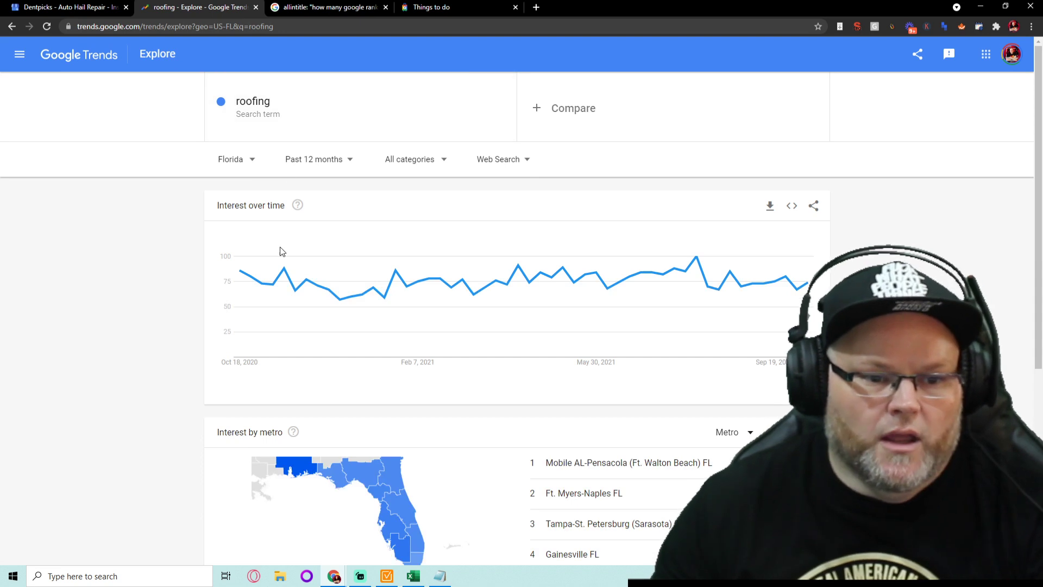
Open the Asphalt shingle topic and view its Florida metros, led by Panama City at 100
scroll(529, 297, "down", 3)
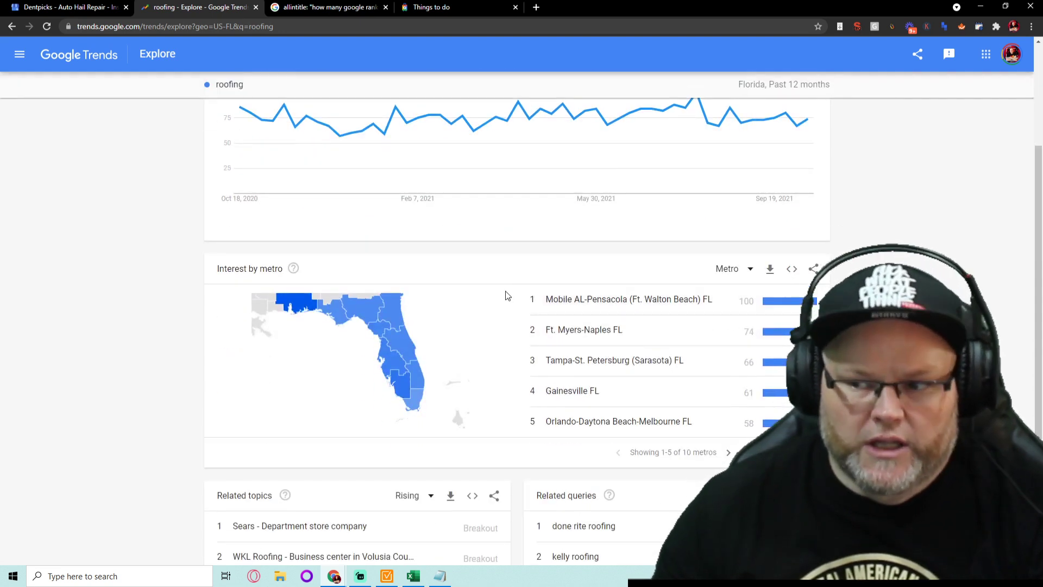
scroll(496, 288, "down", 2)
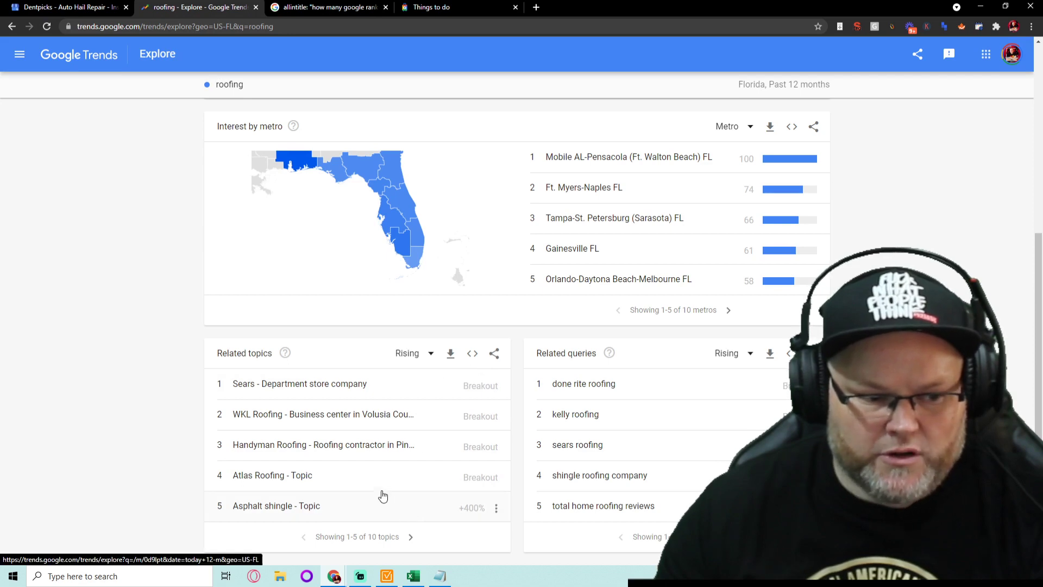
left_click(280, 513)
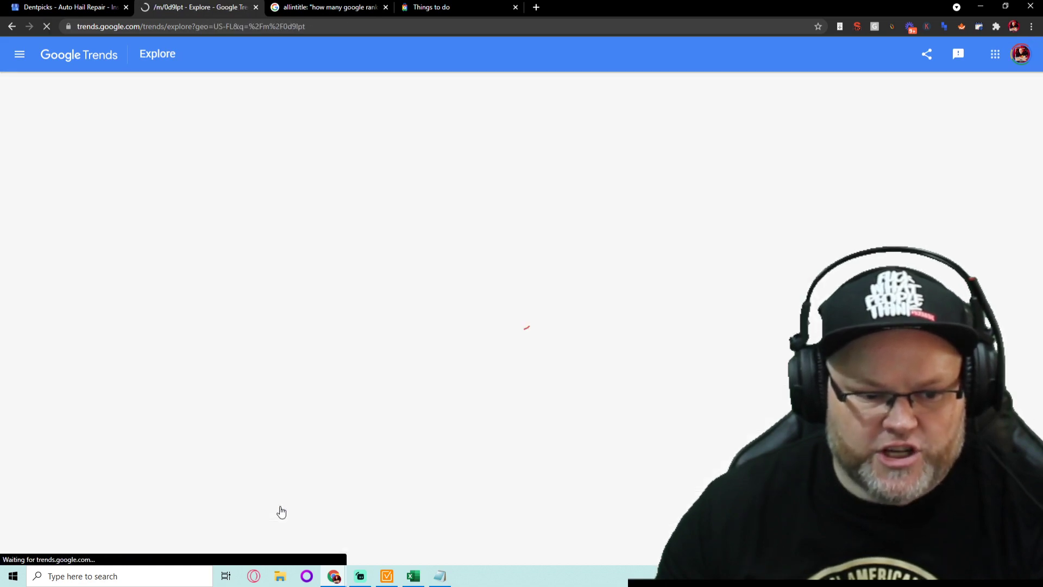
scroll(517, 466, "down", 2)
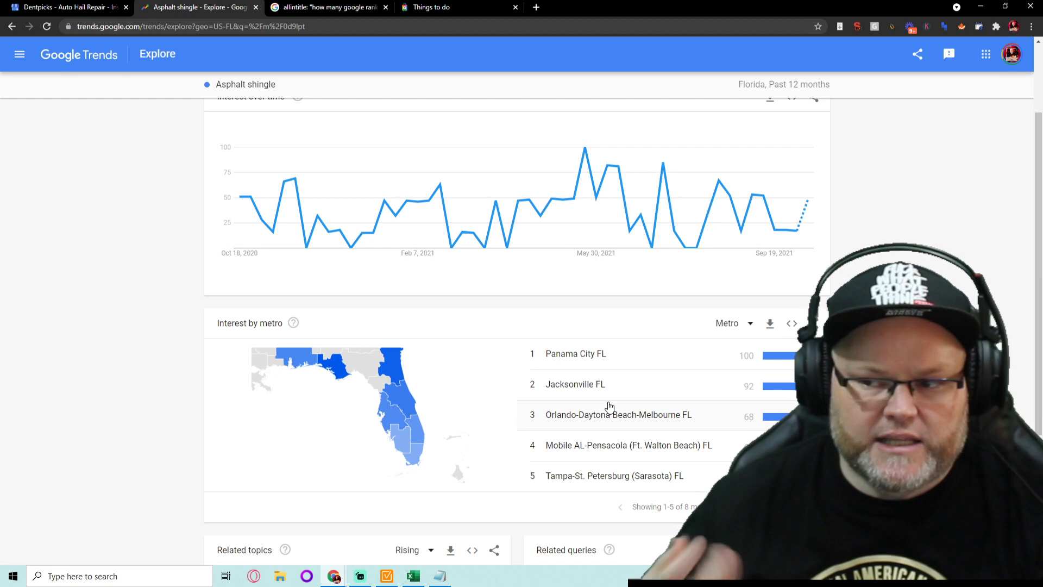
left_click(621, 412)
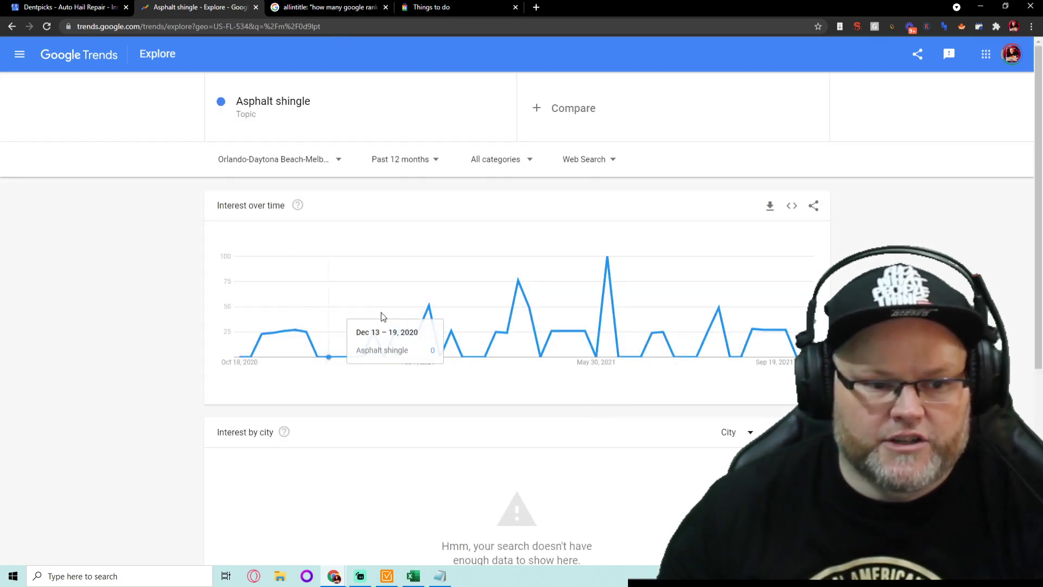
scroll(690, 291, "down", 2)
scroll(680, 289, "up", 2)
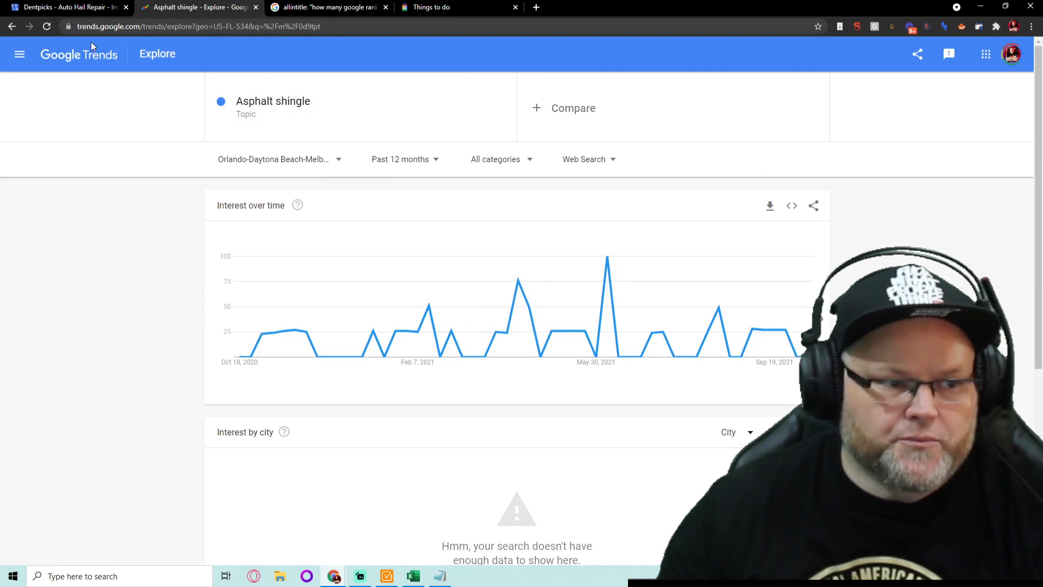
left_click(12, 27)
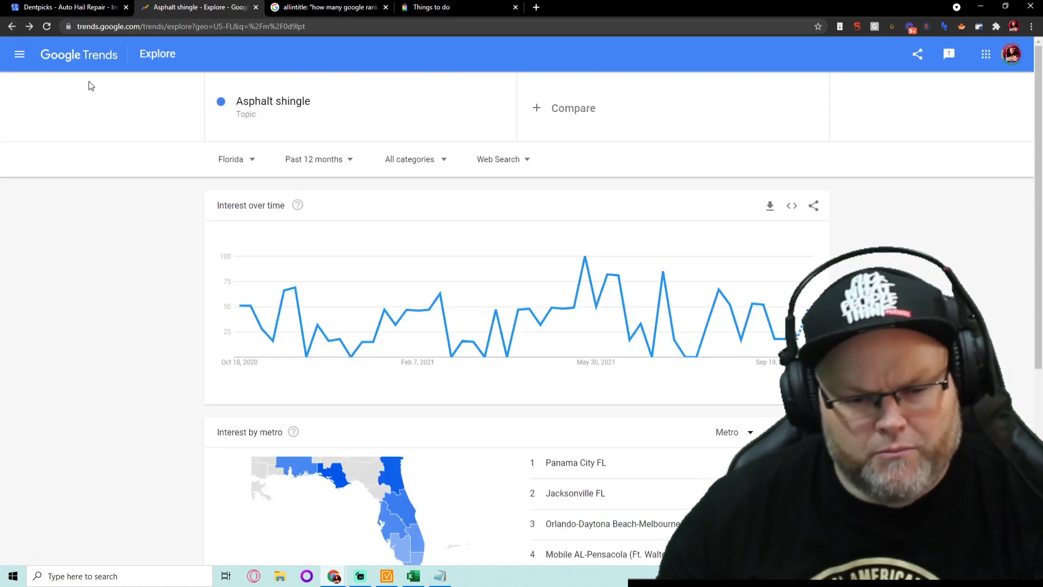
scroll(522, 304, "down", 4)
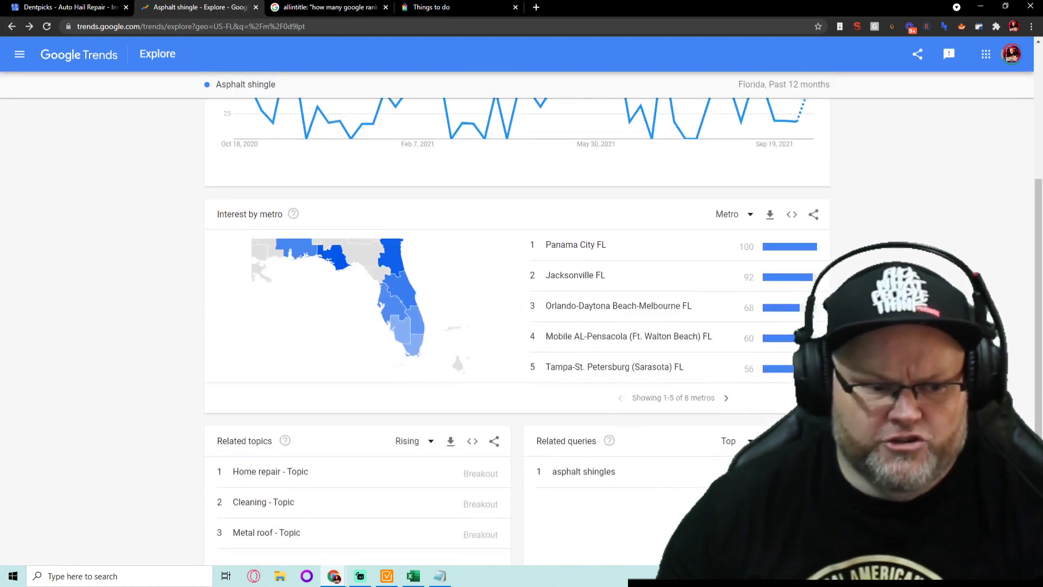
scroll(522, 326, "down", 2)
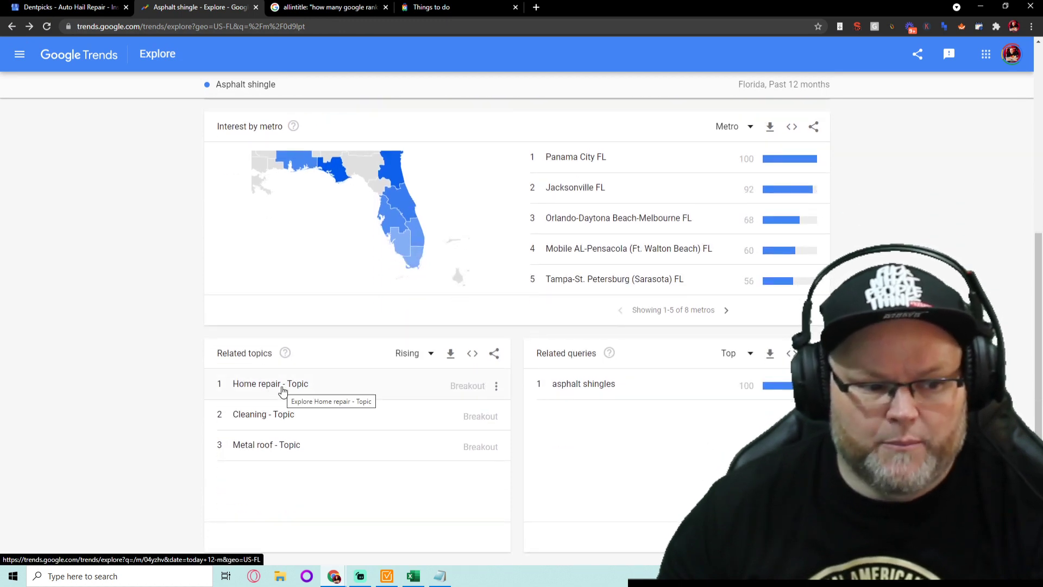
Open the Metal roof topic, page to Florida metros 6–10, and review its rising related topics
left_click(282, 443)
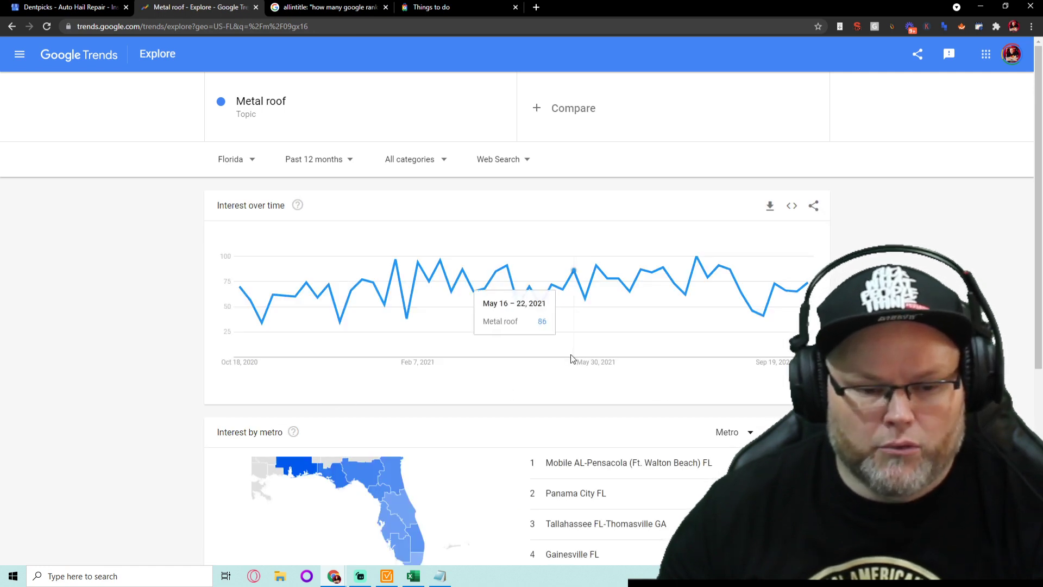
scroll(571, 359, "down", 3)
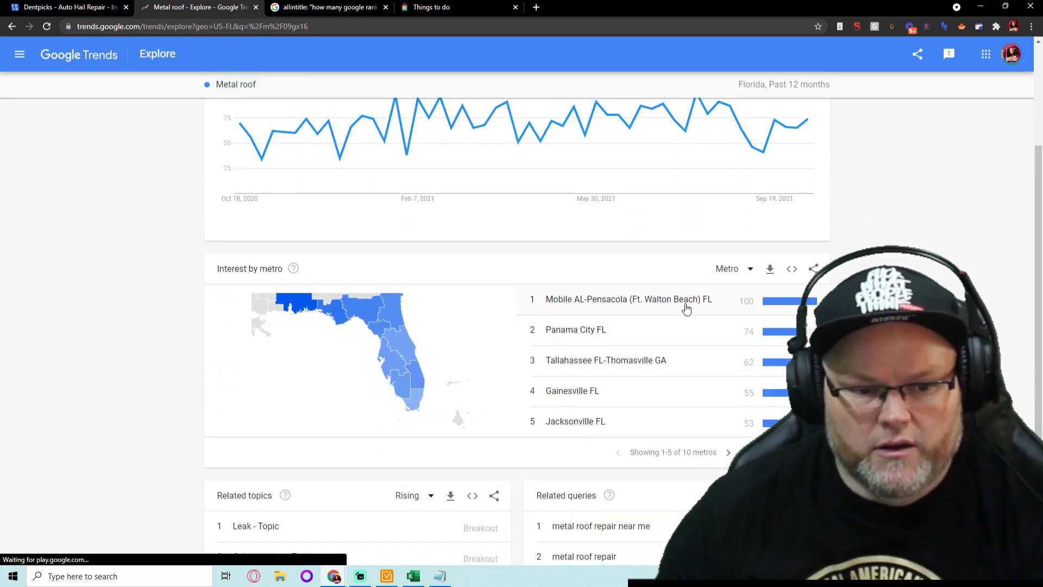
left_click(728, 454)
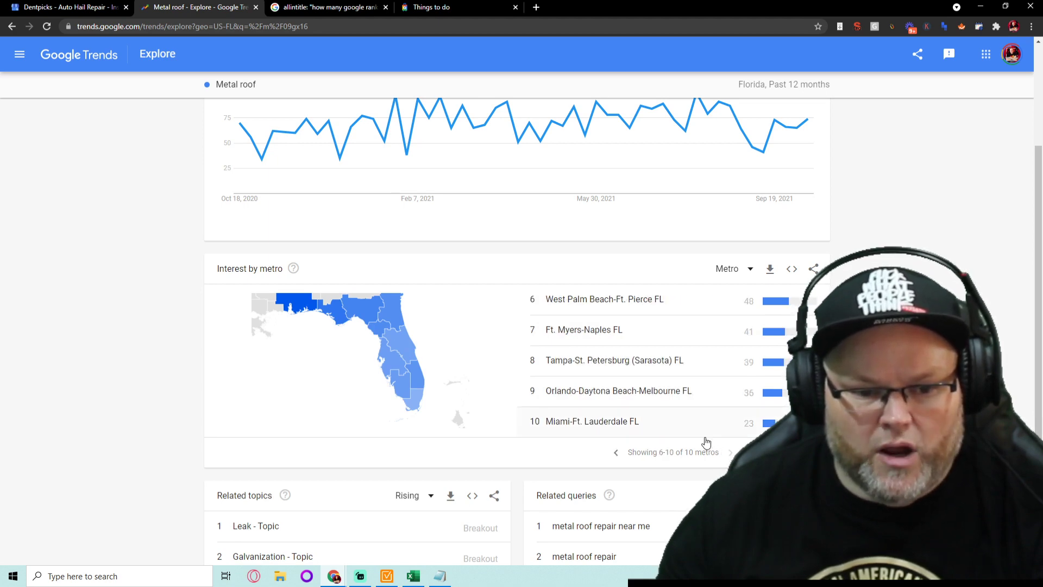
scroll(703, 437, "down", 1)
scroll(703, 437, "down", 1)
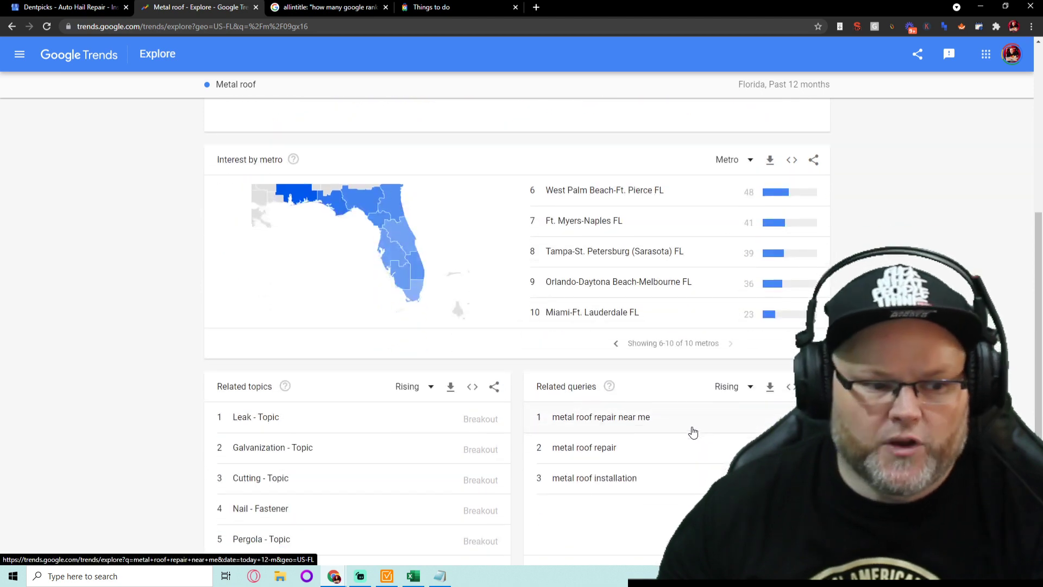
scroll(299, 419, "down", 1)
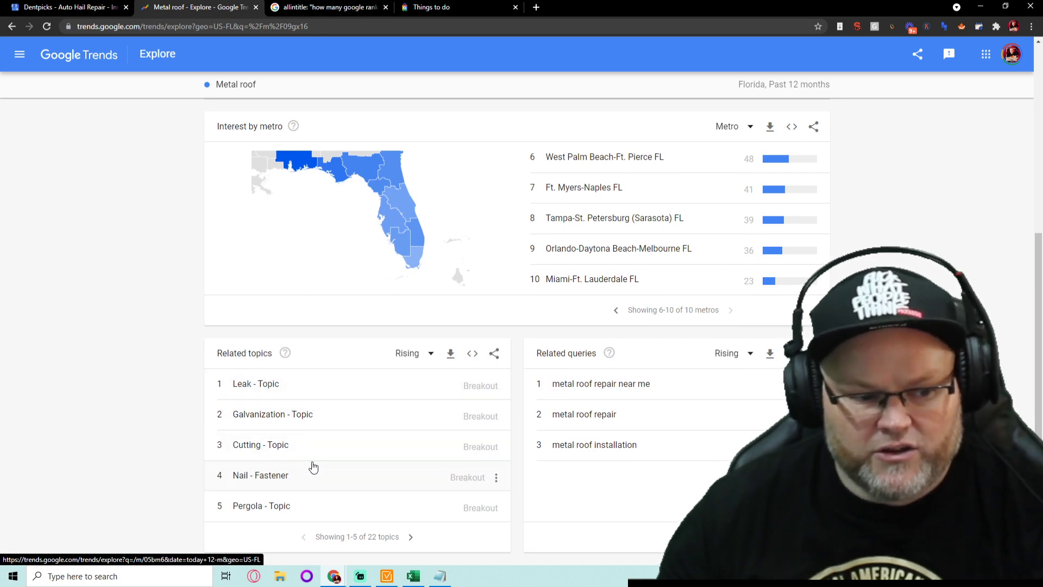
scroll(321, 415, "up", 2)
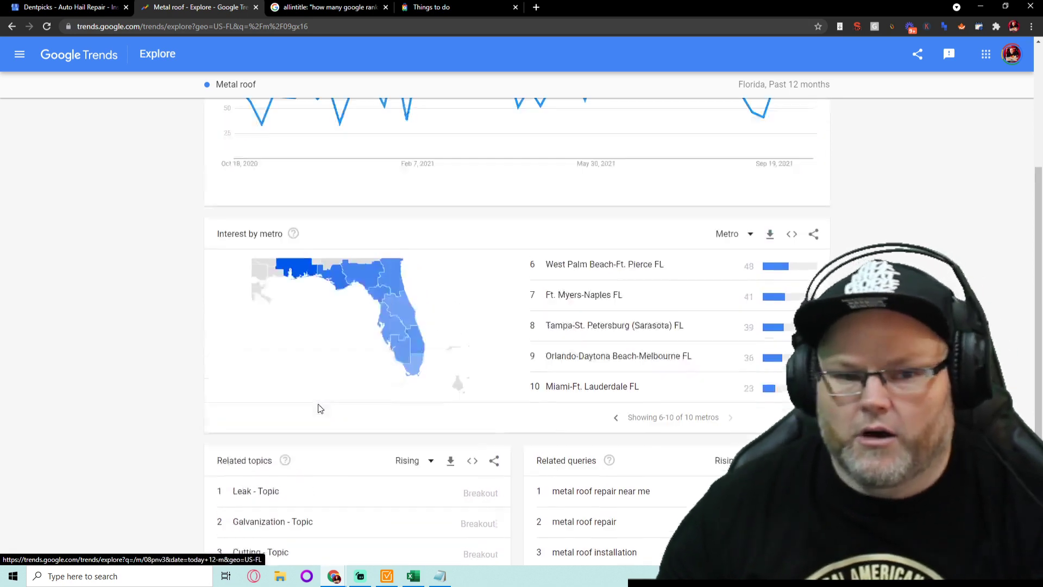
scroll(308, 401, "down", 2)
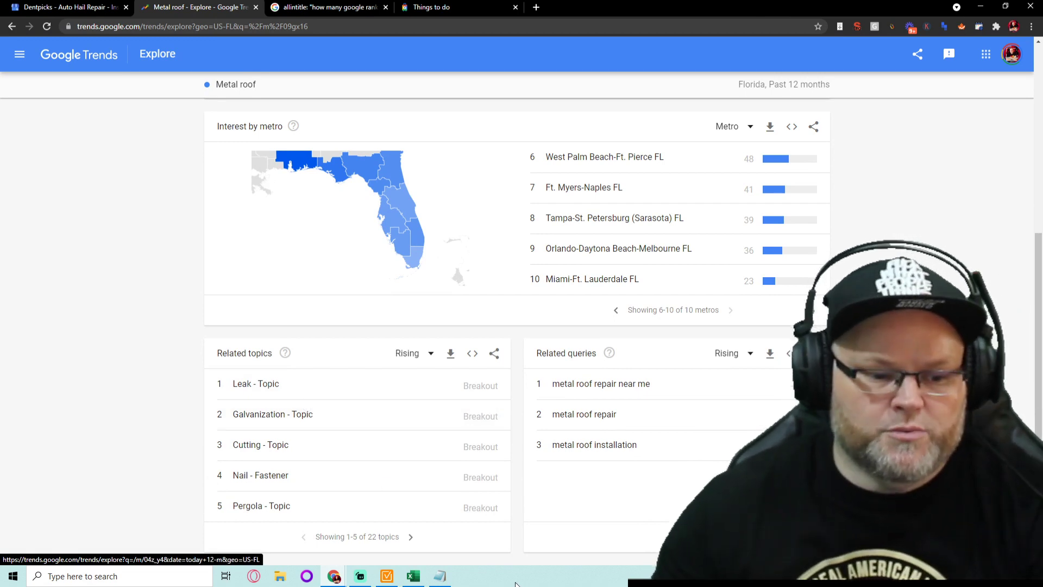
Bring the Untitled Notepad window back to the front, showing Your Brain, Google Insights and Google Trends
left_click(443, 577)
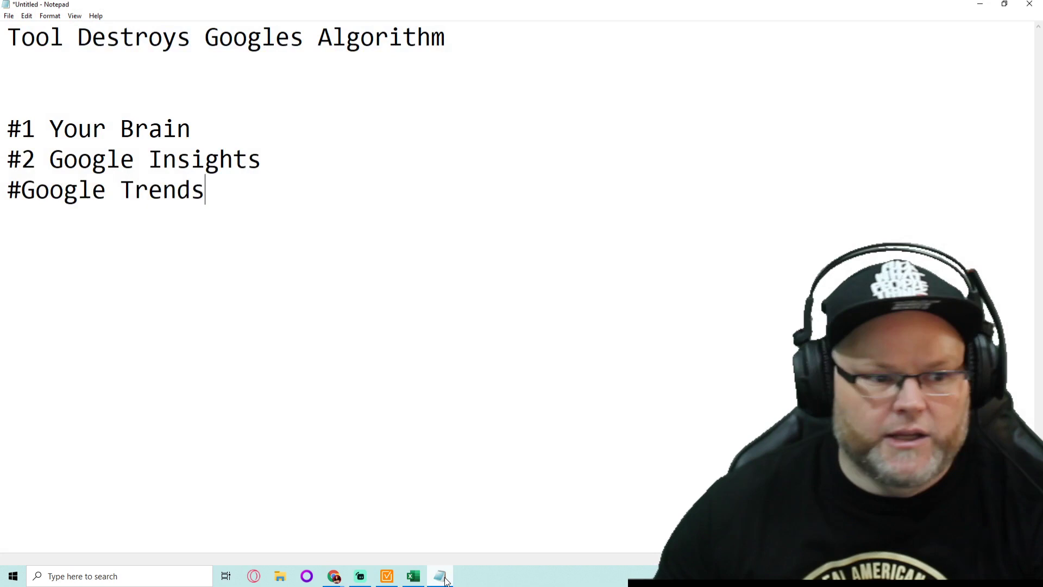